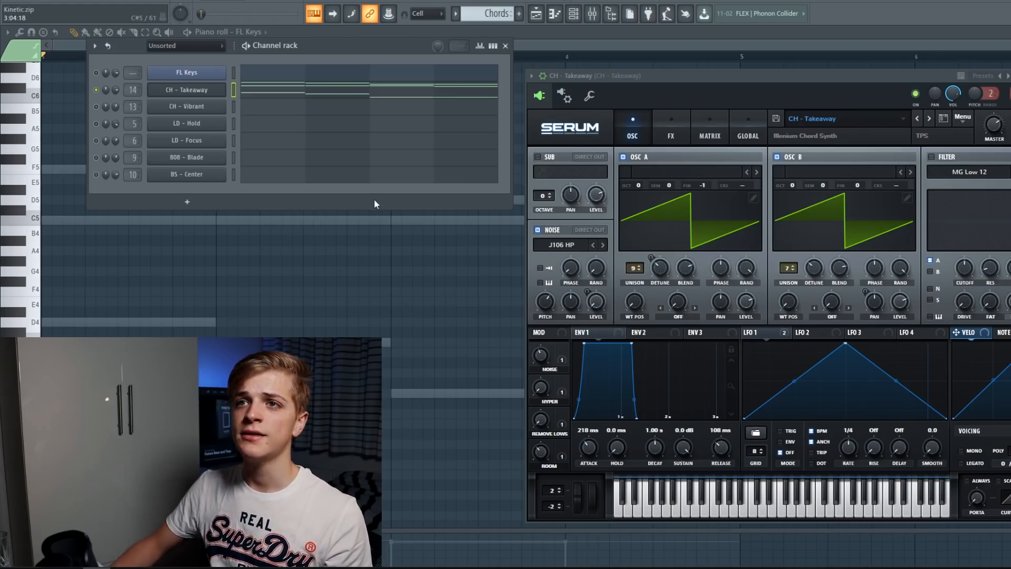
# Play the CH - Takeaway and CH - Vibrant chord synths one at a time, arranging the CH - Vibrant Serum window
pyautogui.press('space')
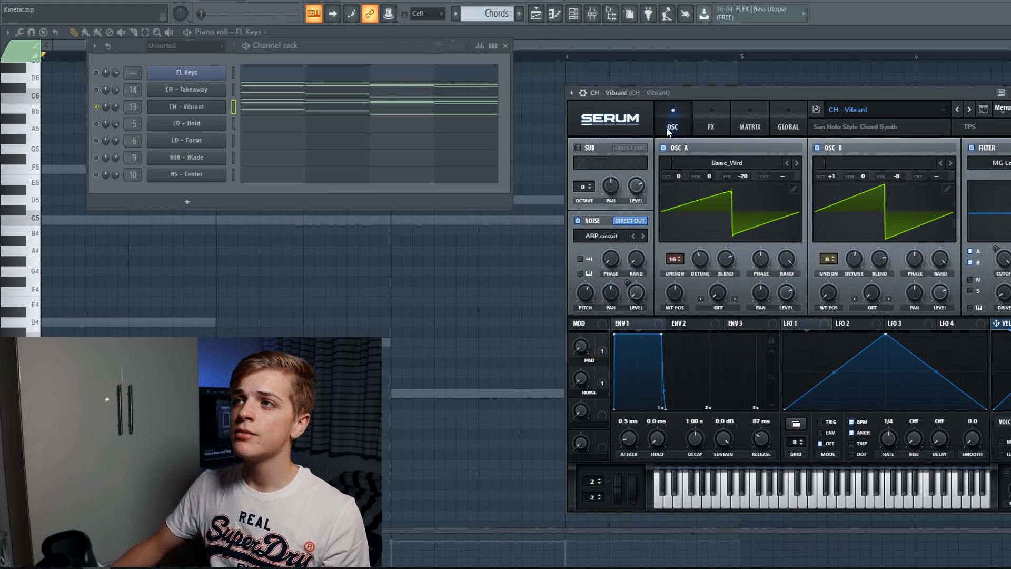
pyautogui.moveTo(686, 90); pyautogui.dragTo(677, 76)
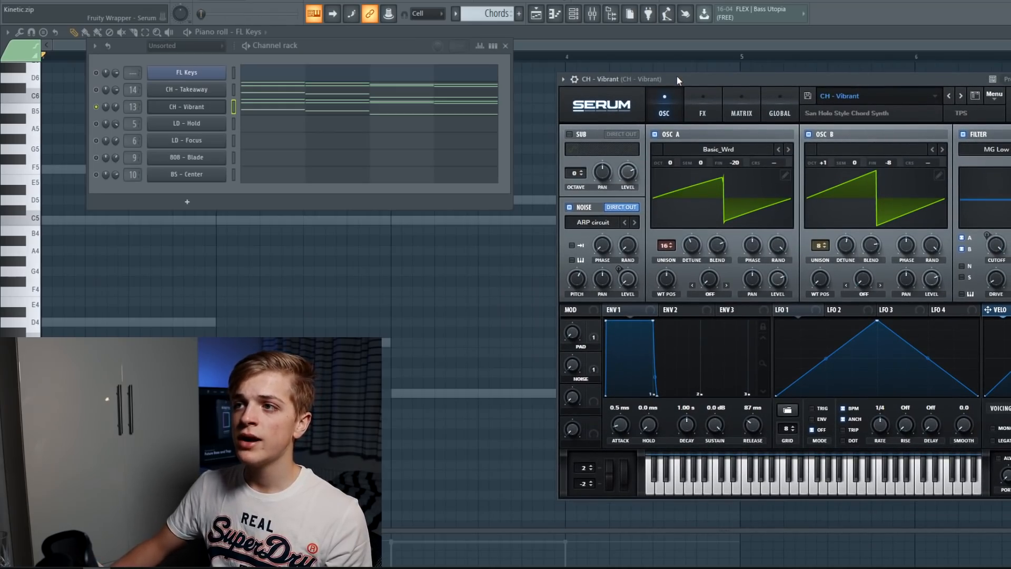
pyautogui.moveTo(677, 76); pyautogui.dragTo(665, 94)
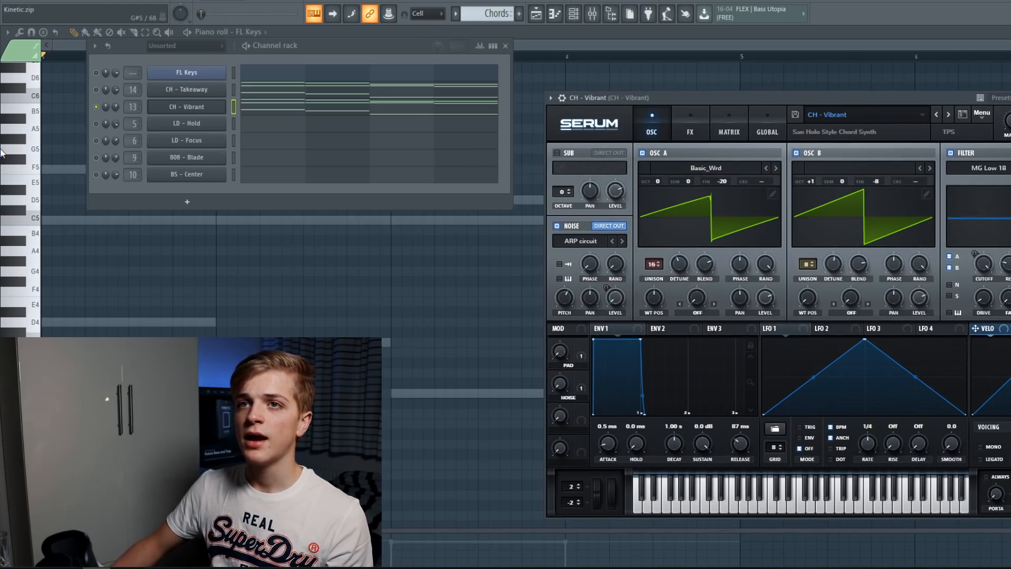
pyautogui.press('space')
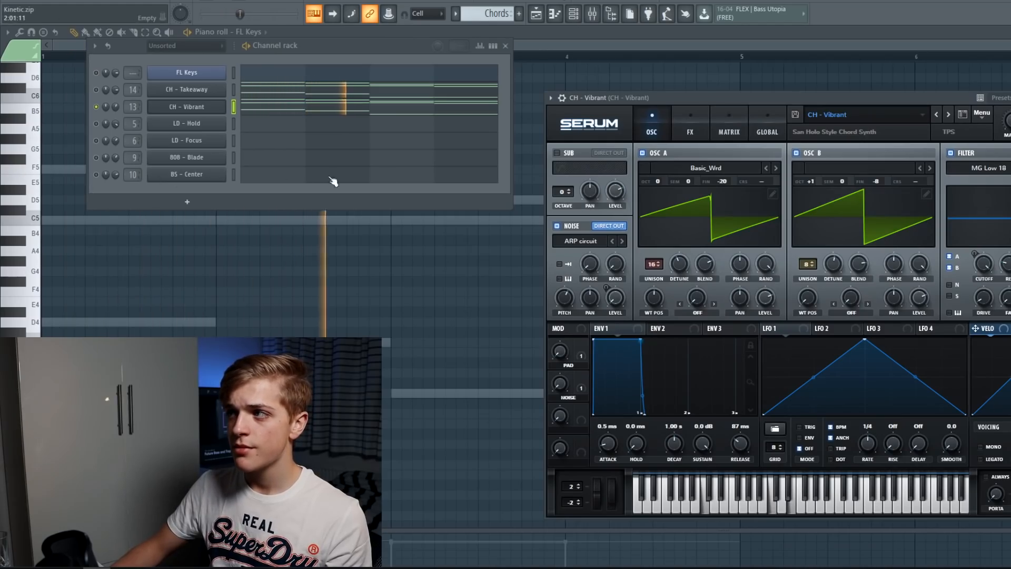
# Show the effects of the CH - Vibrant Serum preset, unsolo the channel and play the chord layers together
pyautogui.click(702, 129)
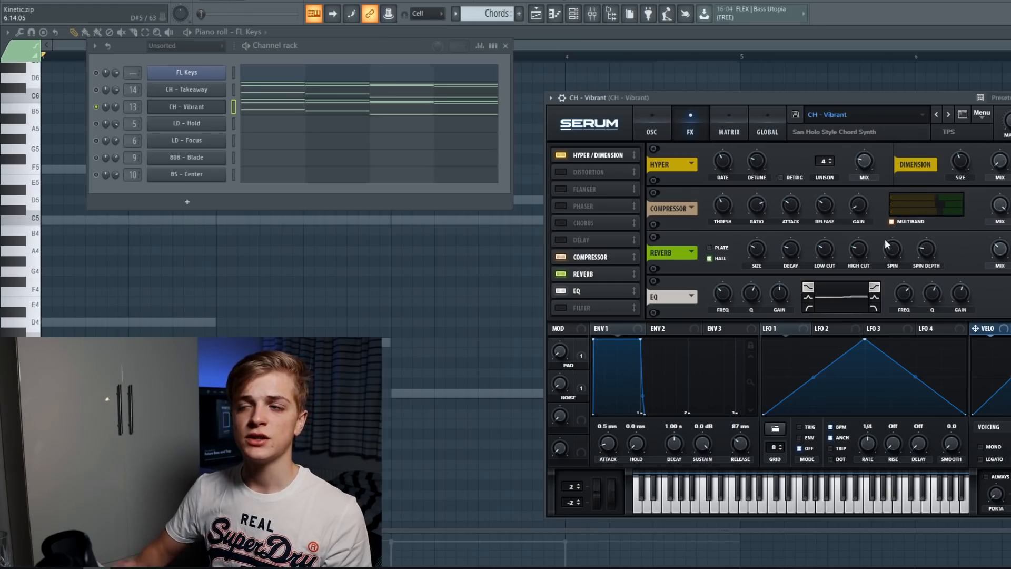
pyautogui.rightClick(96, 107)
pyautogui.press('space')
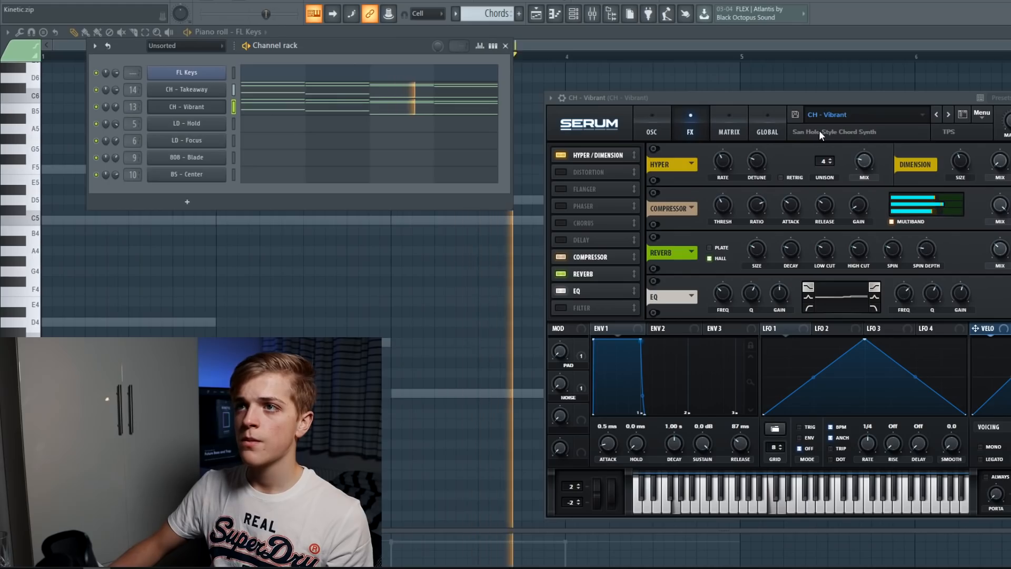
pyautogui.press('Escape')
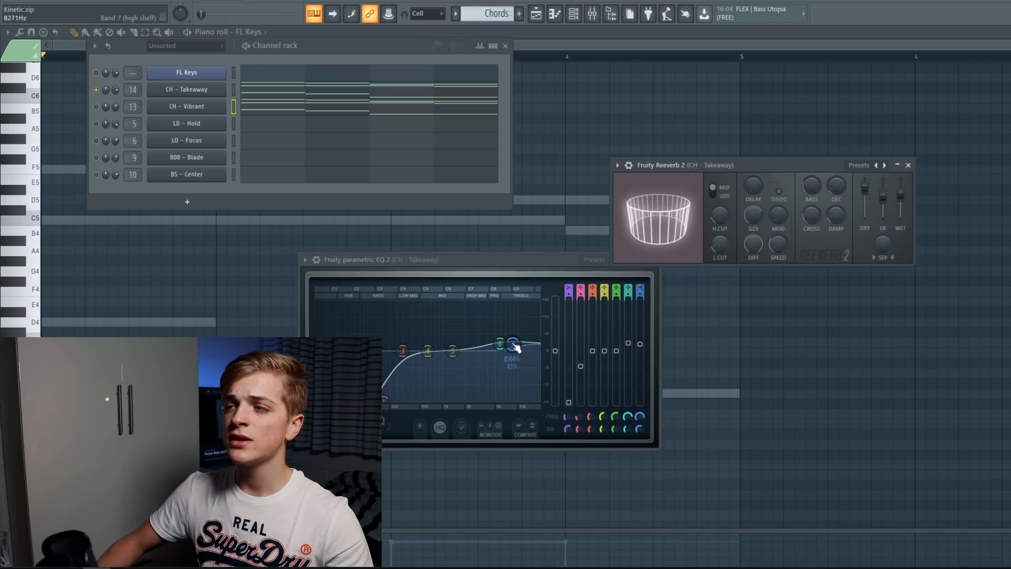
# Arrange and inspect the Fruity parametric EQ 2 and Fruity Reeverb 2 used on CH - Takeaway
pyautogui.moveTo(412, 260); pyautogui.dragTo(508, 275)
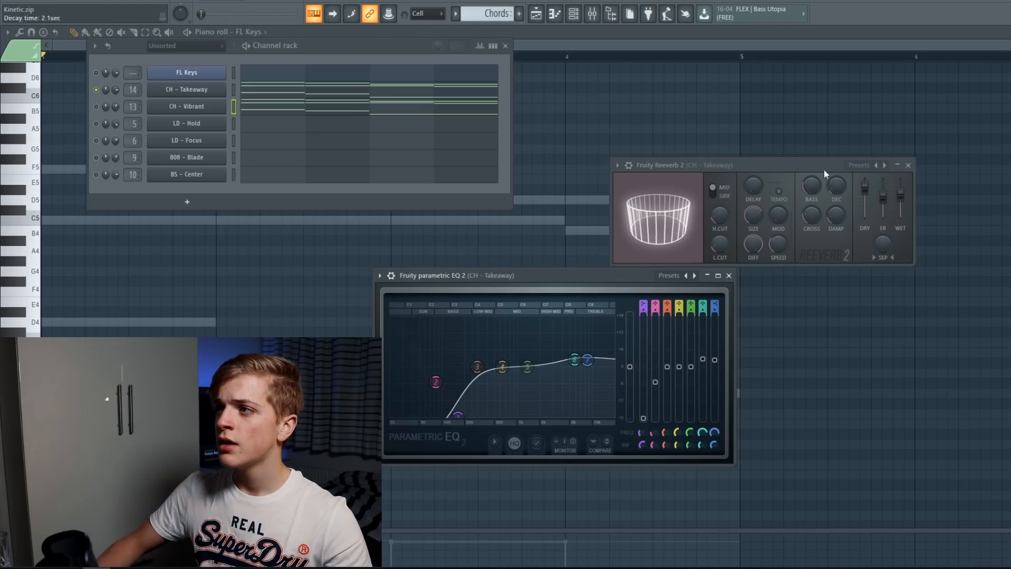
pyautogui.click(796, 161)
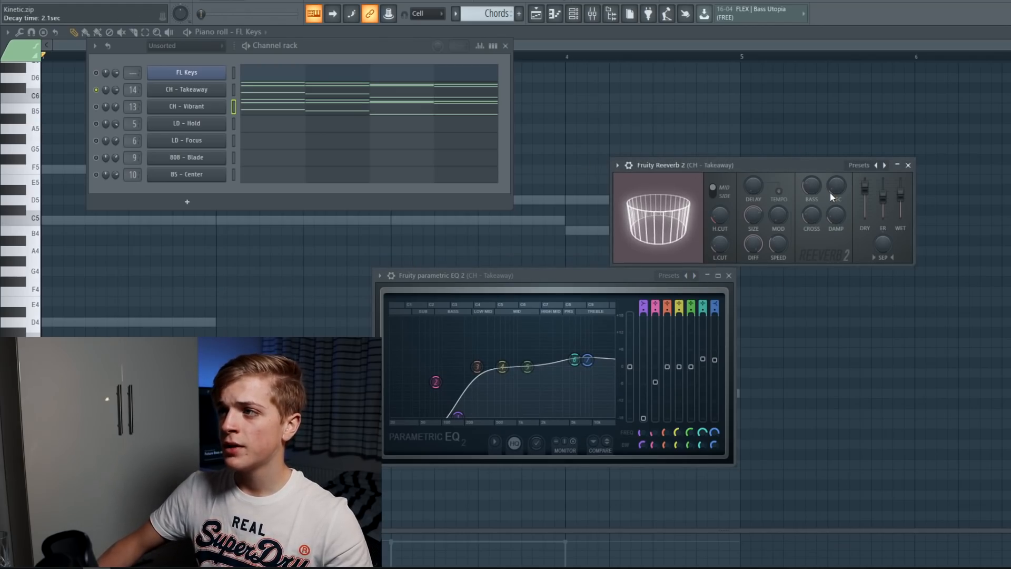
pyautogui.moveTo(899, 197); pyautogui.dragTo(900, 195)
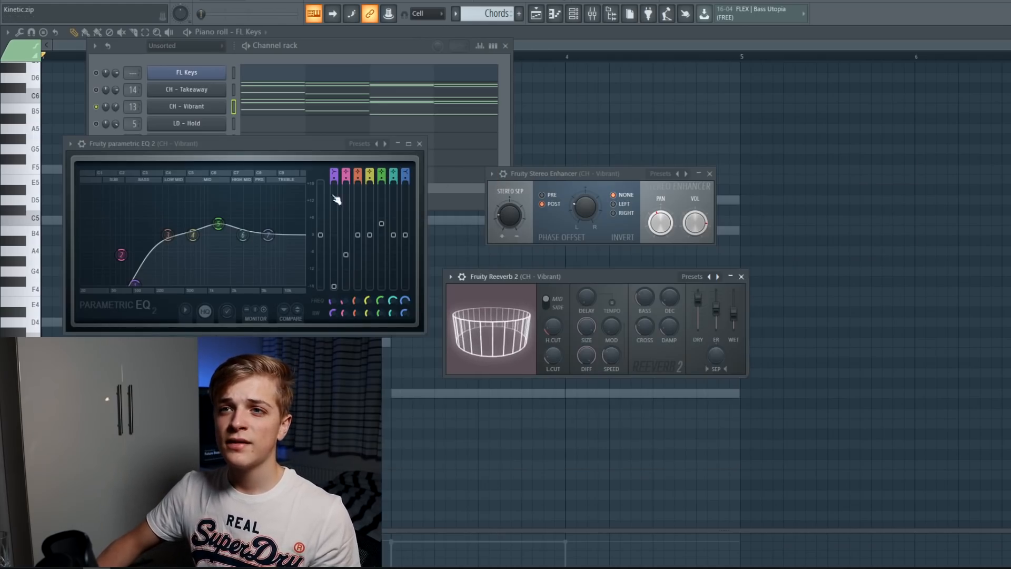
# Arrange and inspect the Fruity Stereo Enhancer, Fruity Reeverb 2 and Fruity parametric EQ 2 used on CH - Vibrant
pyautogui.moveTo(536, 173); pyautogui.dragTo(502, 155)
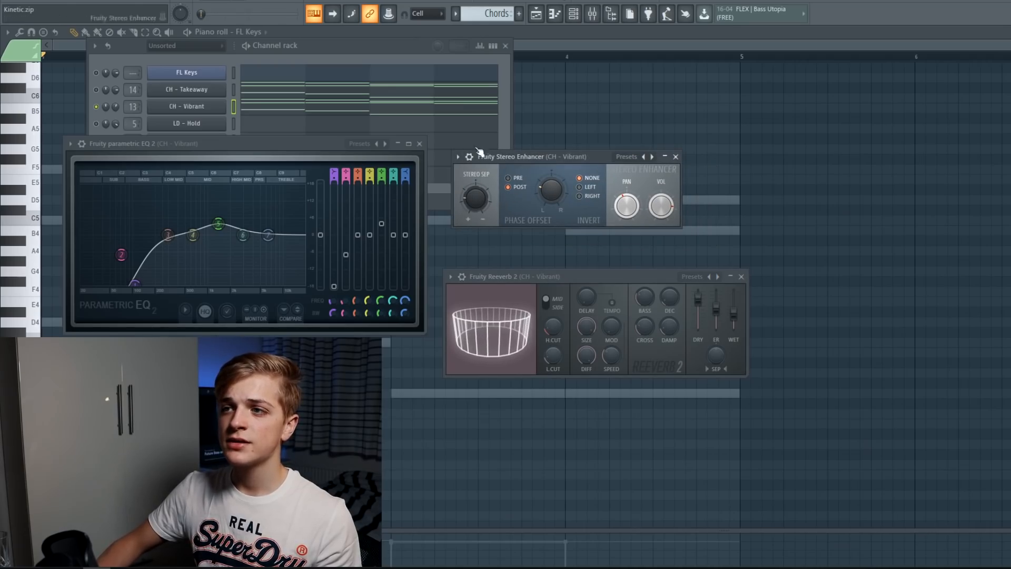
pyautogui.moveTo(490, 274); pyautogui.dragTo(505, 270)
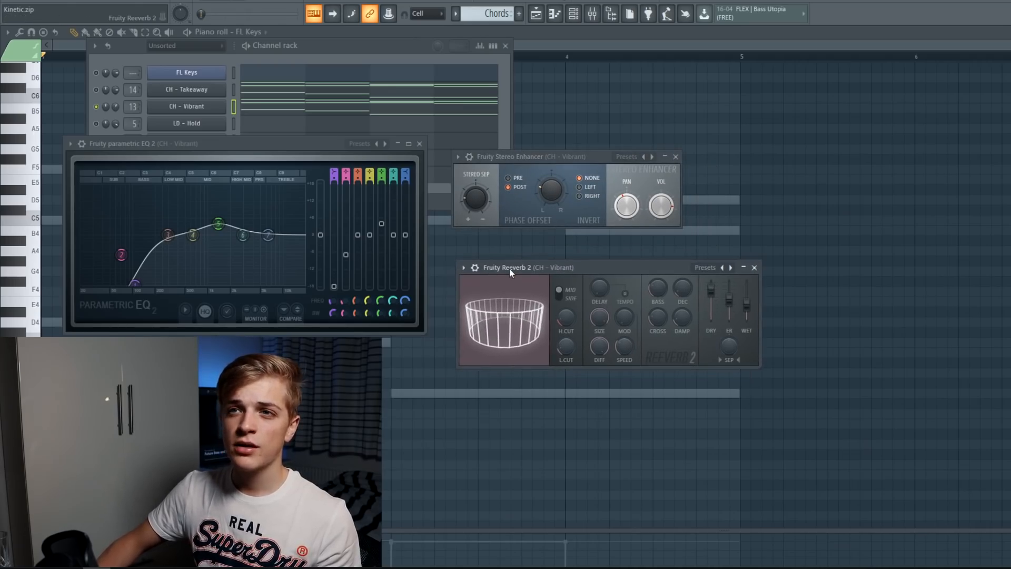
pyautogui.click(257, 155)
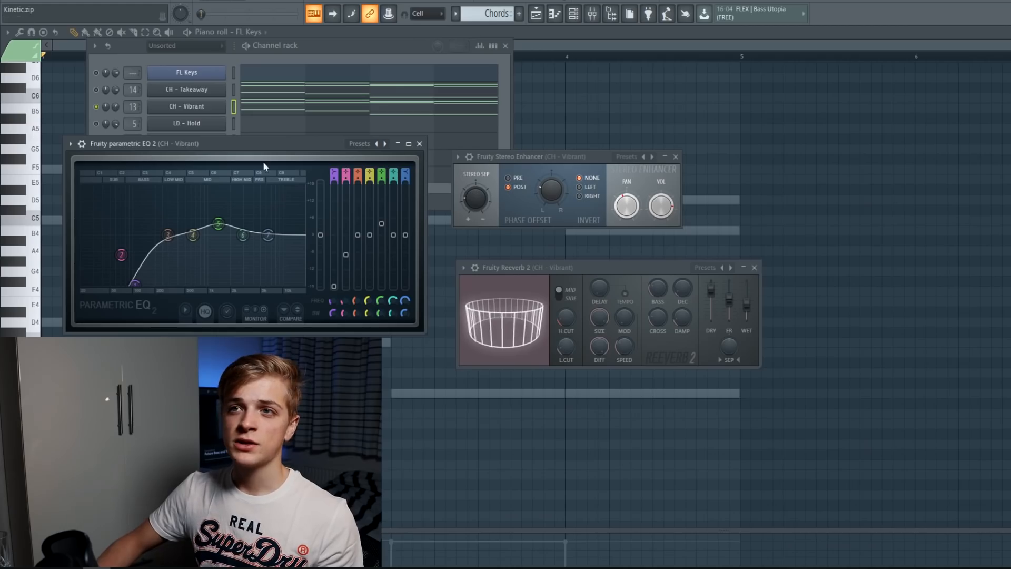
pyautogui.moveTo(259, 149); pyautogui.dragTo(287, 159)
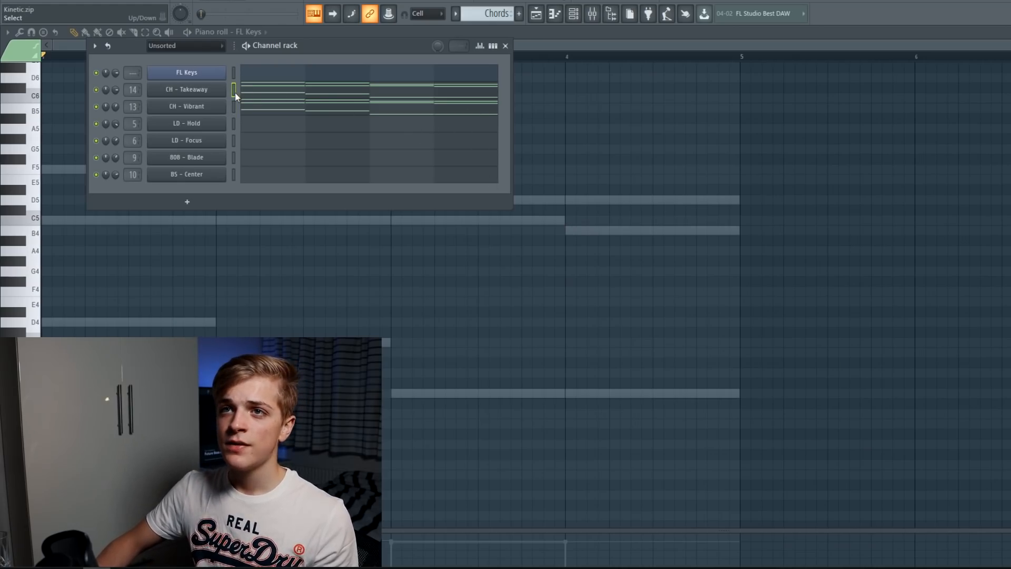
# Play the layered chords and the melody of the Lead pattern
pyautogui.press('space')
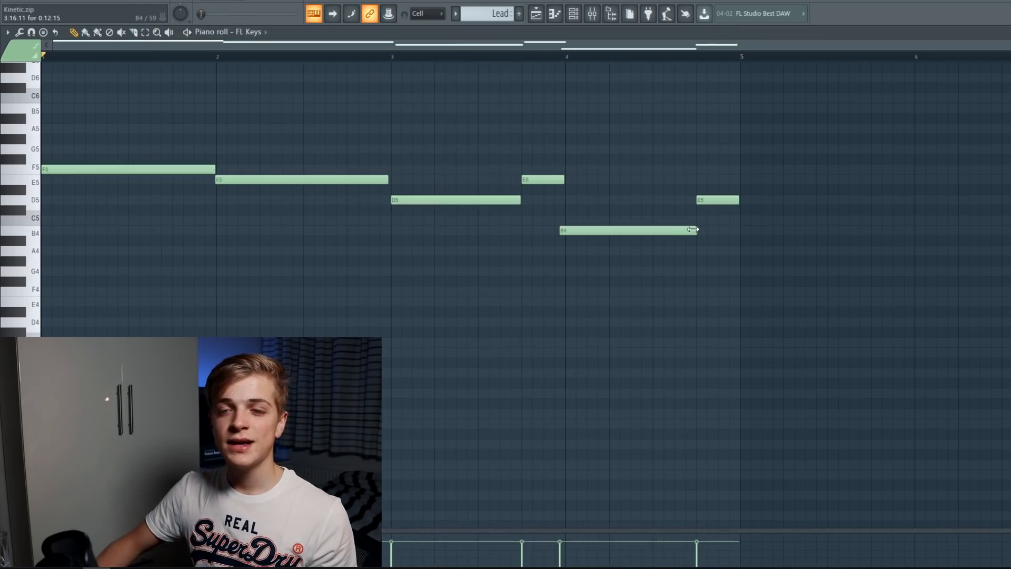
pyautogui.moveTo(784, 296); pyautogui.dragTo(740, 273)
pyautogui.keyDown('ctrl'); pyautogui.click(138, 119); pyautogui.keyUp('ctrl')
pyautogui.keyDown('ctrl'); pyautogui.click(695, 267); pyautogui.keyUp('ctrl')
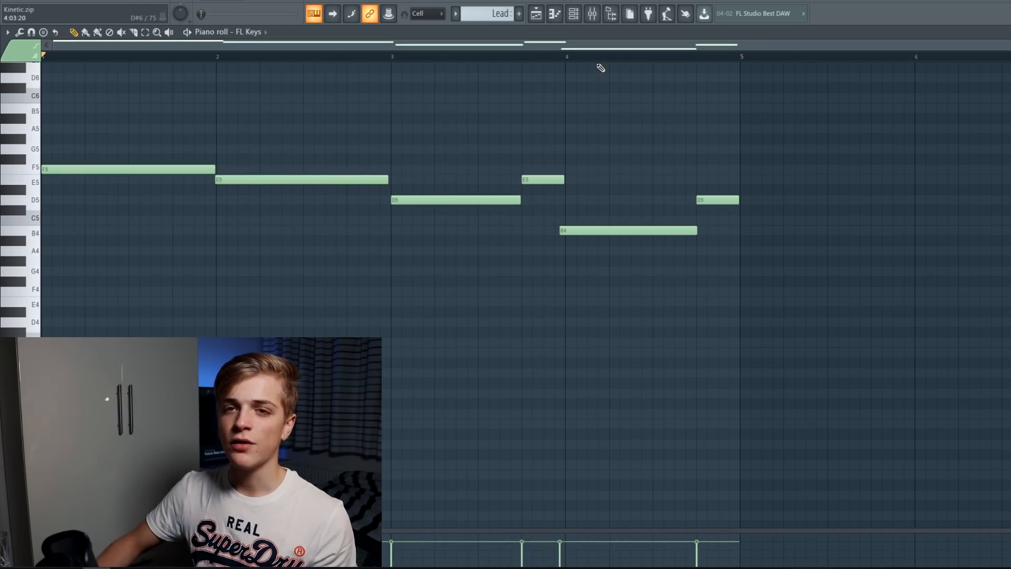
pyautogui.press('space')
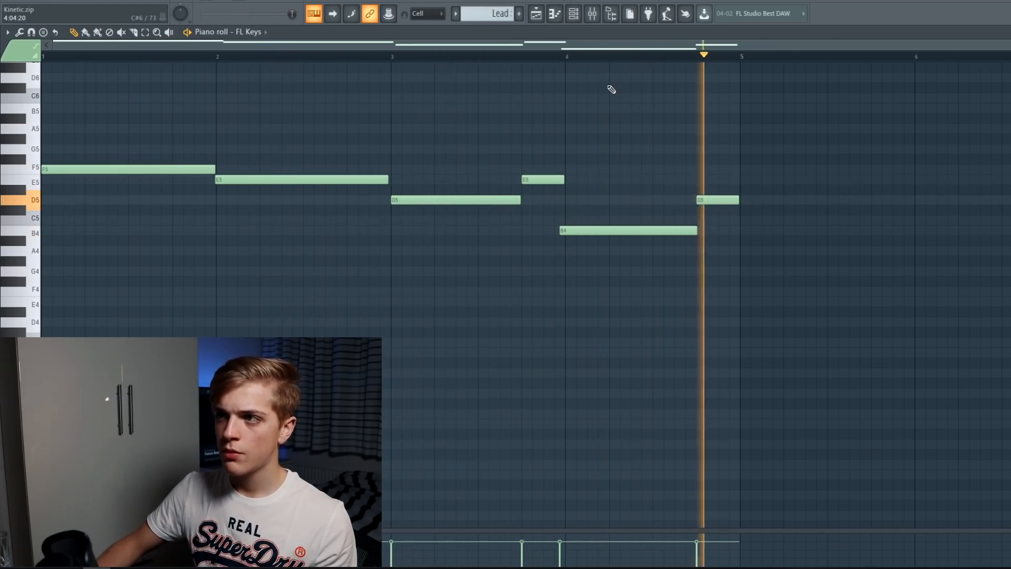
pyautogui.press('space')
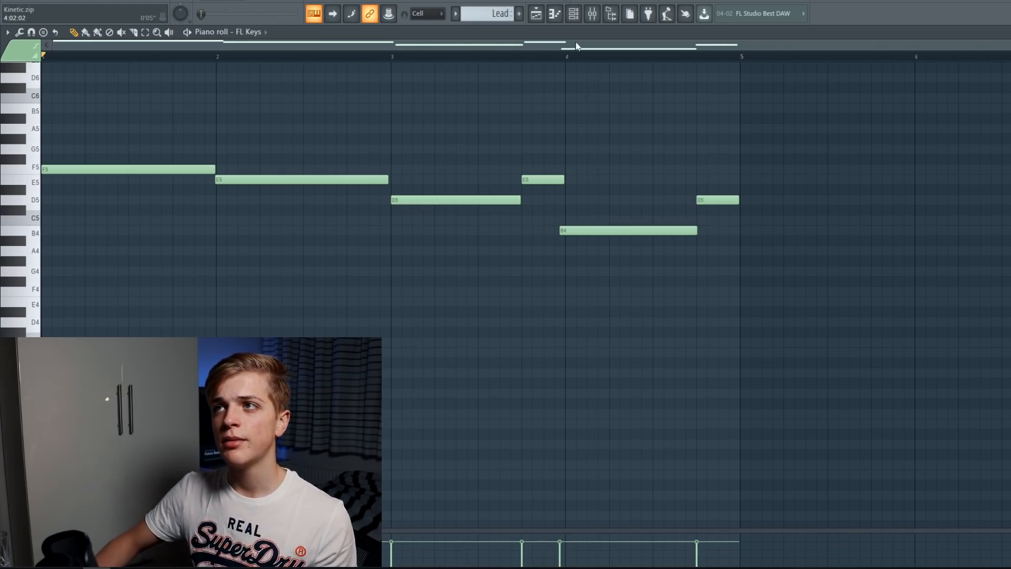
# Open the LD - Hold synth from the channel rack, then solo the channel and play its lead melody
pyautogui.click(573, 14)
pyautogui.click(205, 125)
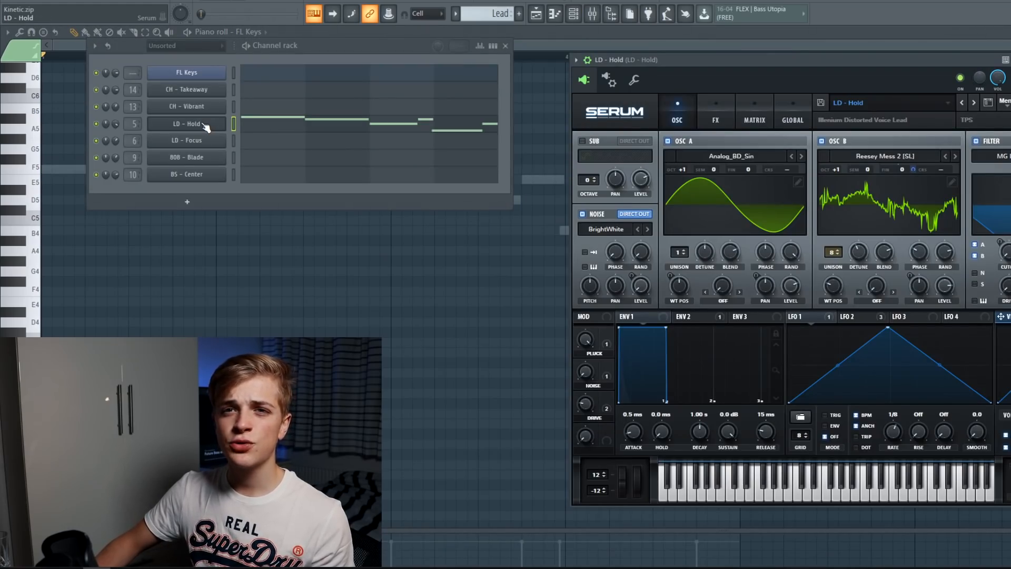
pyautogui.moveTo(695, 64); pyautogui.dragTo(660, 68)
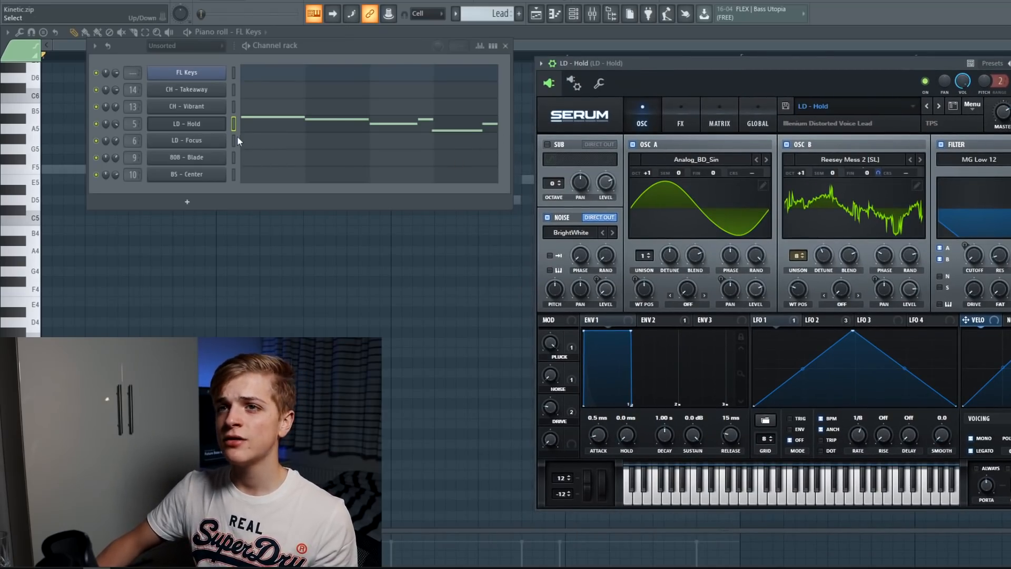
pyautogui.rightClick(96, 123)
pyautogui.click(179, 129)
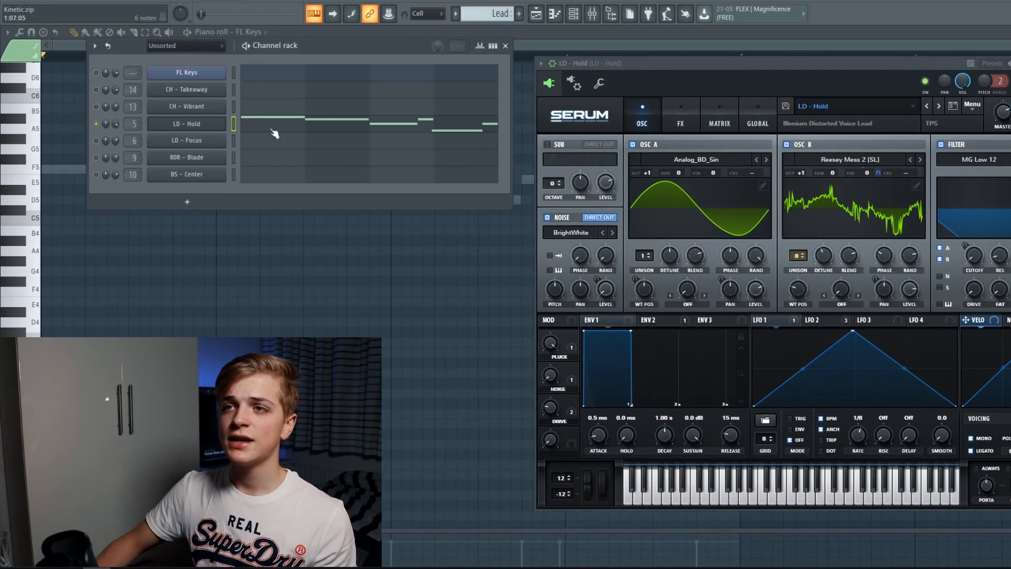
pyautogui.press('space')
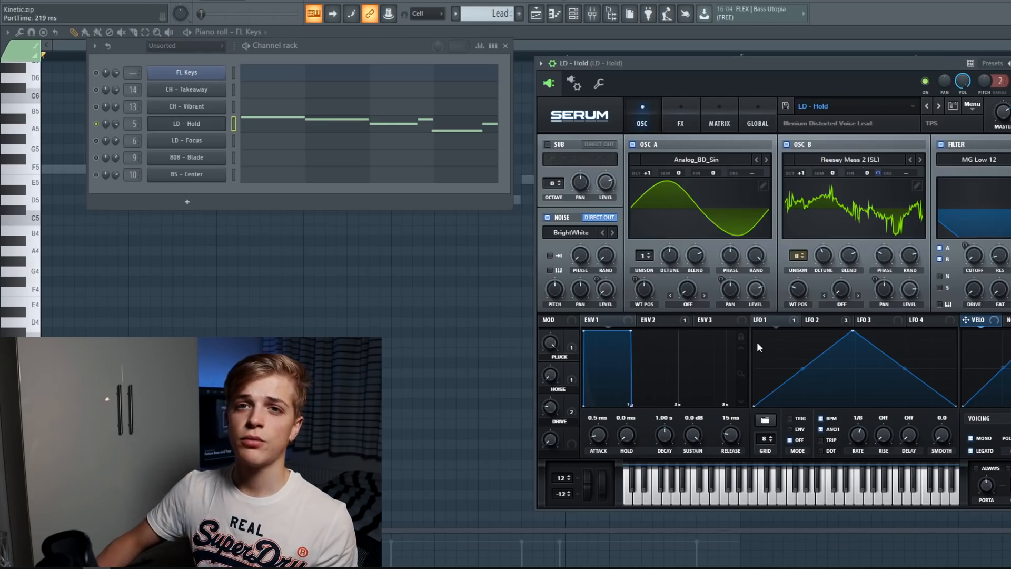
# In LD - Hold's piano roll, add a short E5 before the opening F5 and shift the bar 2 E5 slightly earlier
pyautogui.click(418, 127)
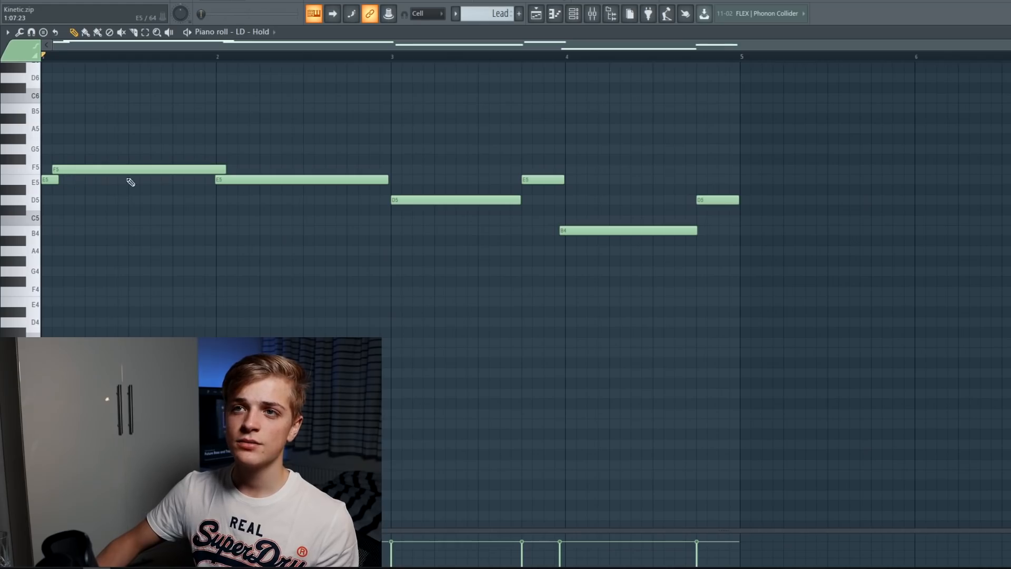
pyautogui.press('space')
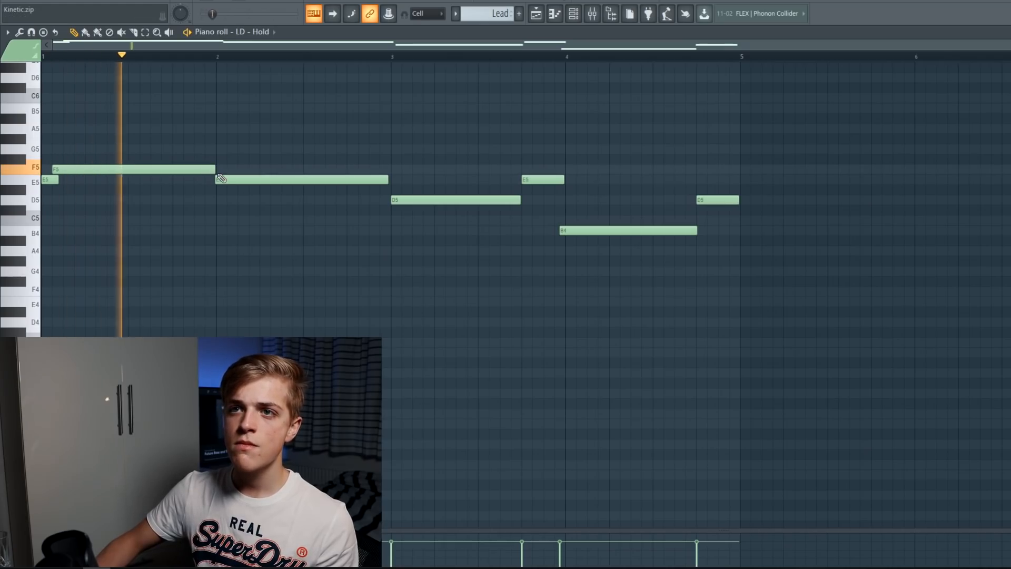
pyautogui.press('space')
pyautogui.moveTo(215, 177); pyautogui.dragTo(204, 177)
pyautogui.press('space')
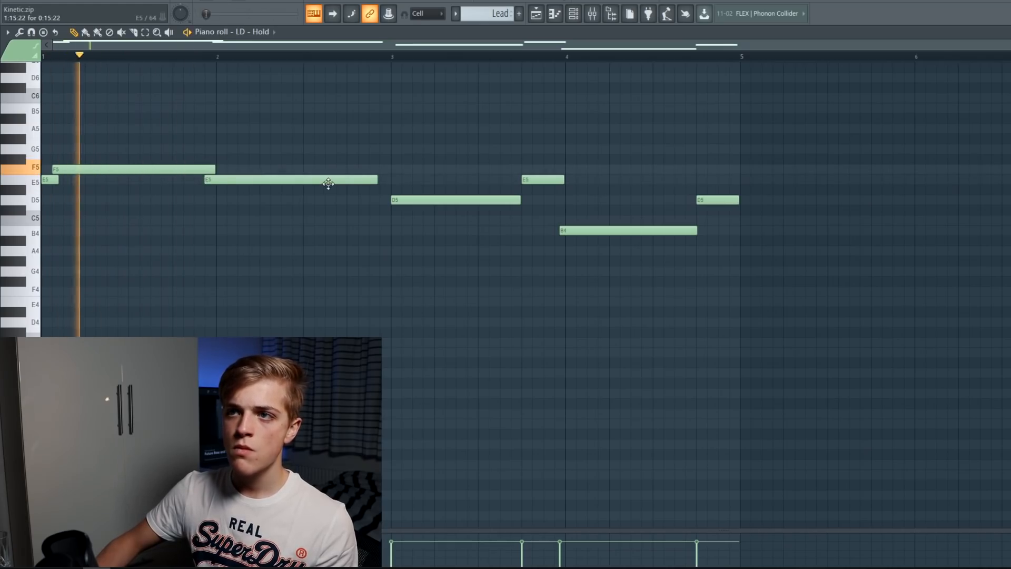
# Make the E5, D5 and following E5 notes around bar 3 overlap by extending the note ends and starting D5 earlier, checking by playback
pyautogui.moveTo(378, 180); pyautogui.dragTo(389, 199)
pyautogui.rightClick(400, 191)
pyautogui.press('space')
pyautogui.press('space')
pyautogui.moveTo(508, 201); pyautogui.dragTo(531, 205)
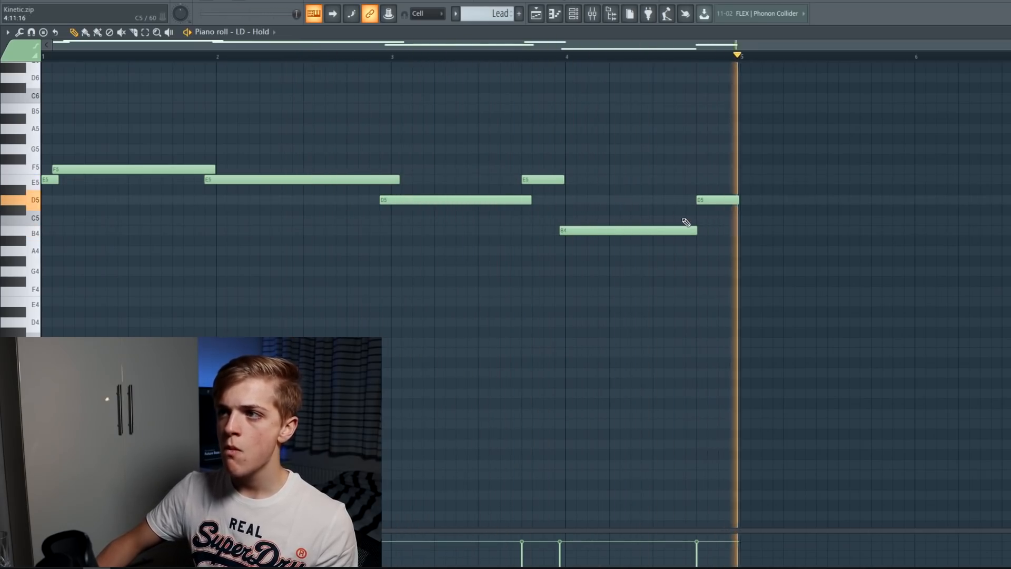
pyautogui.press('space')
pyautogui.press('space')
pyautogui.press('space')
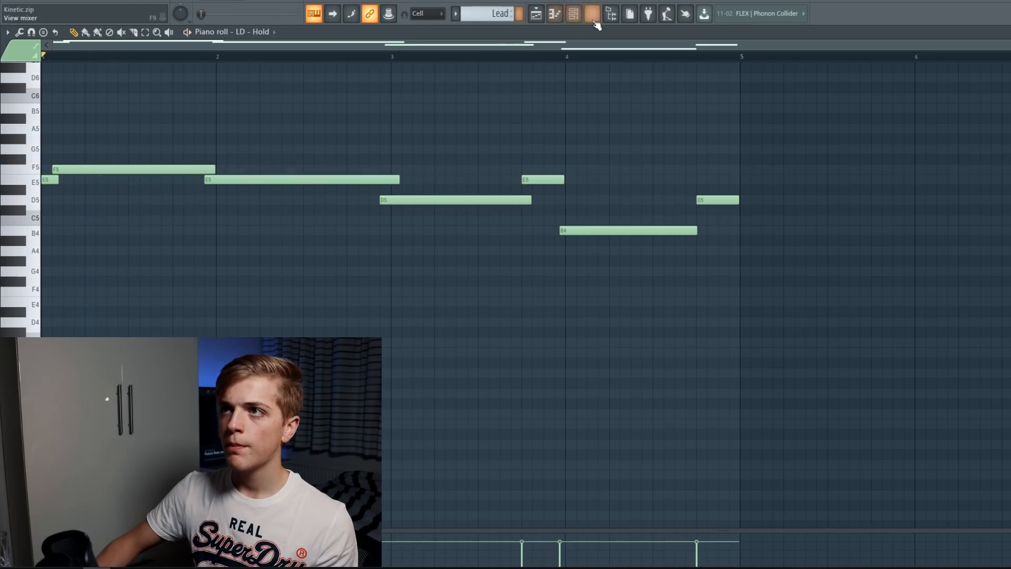
# Reopen the LD - Hold Serum synth and examine its LFO 1 wavetable-position modulation and its effects
pyautogui.click(573, 15)
pyautogui.click(186, 123)
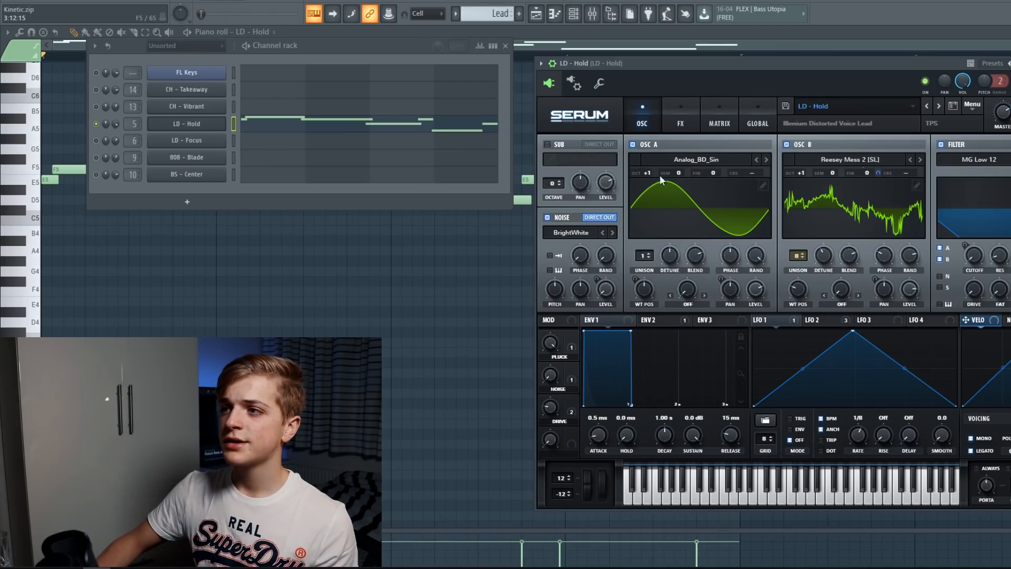
pyautogui.click(775, 317)
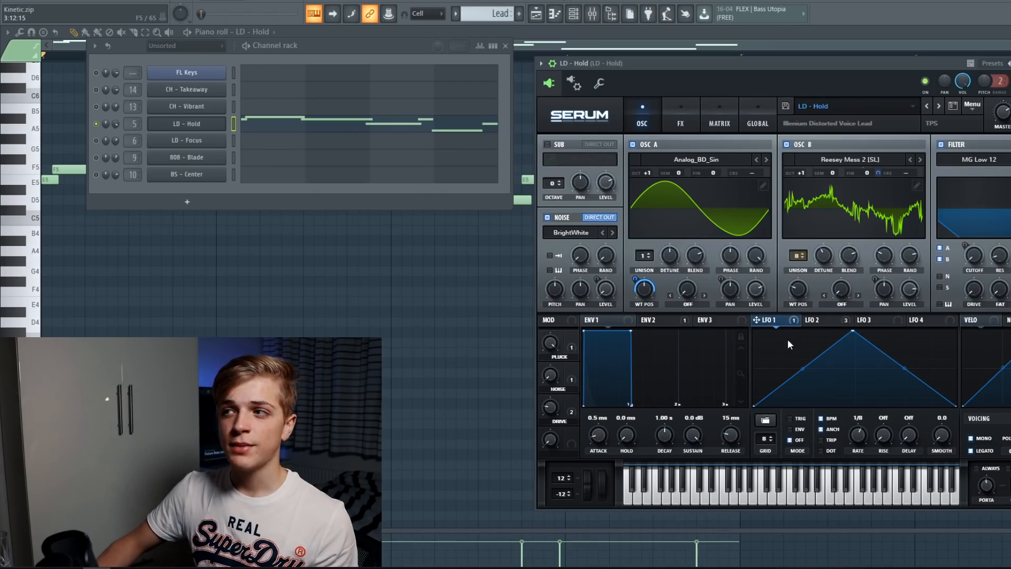
pyautogui.moveTo(773, 322); pyautogui.dragTo(772, 316)
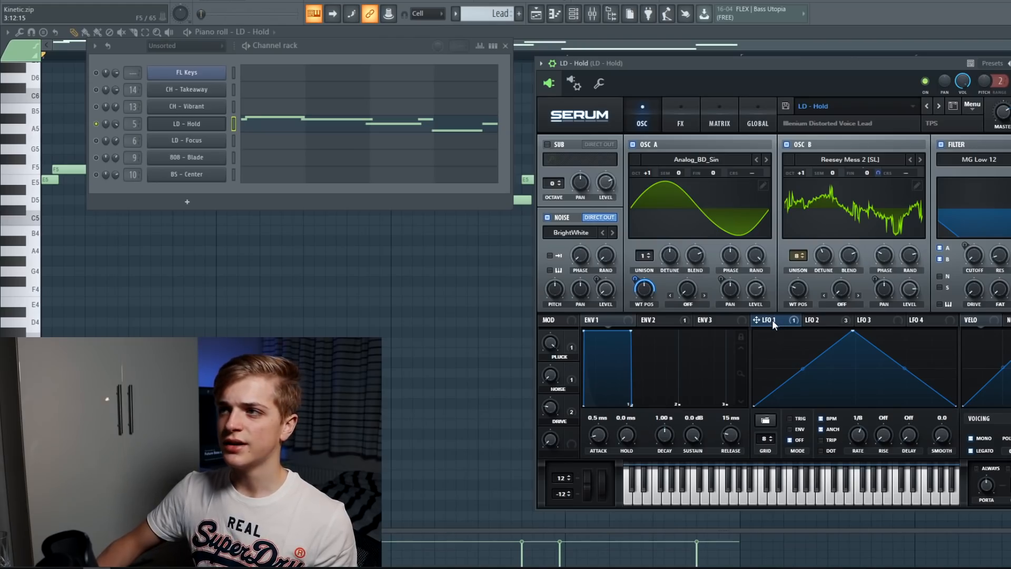
pyautogui.click(681, 124)
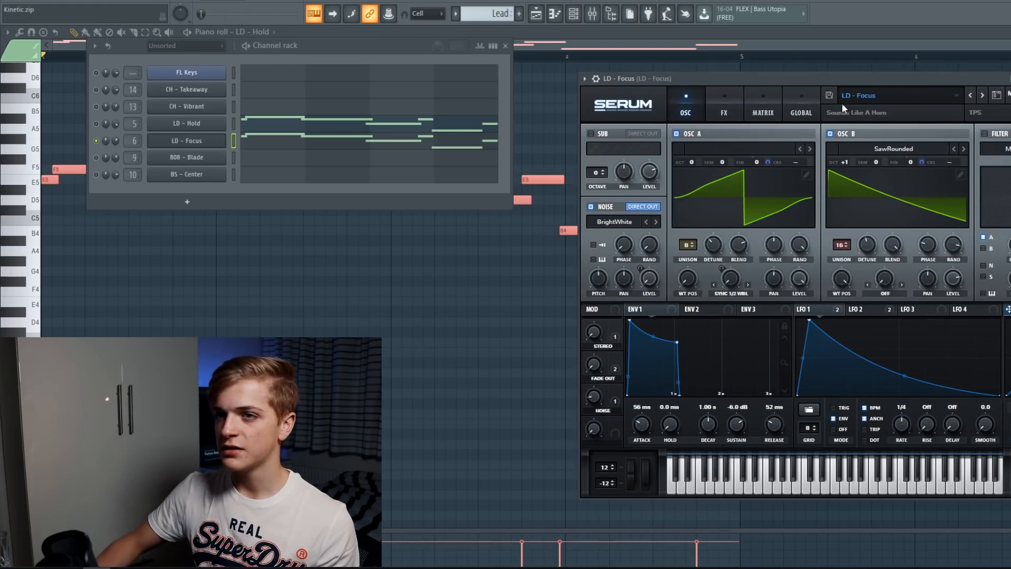
# Play the LD - Focus lead layer on its own
pyautogui.press('space')
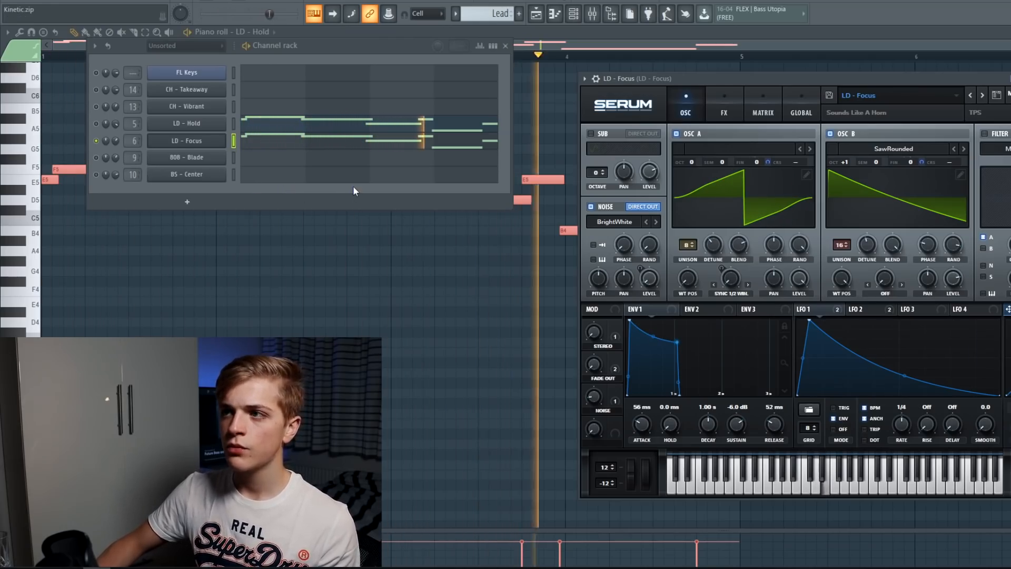
pyautogui.press('space')
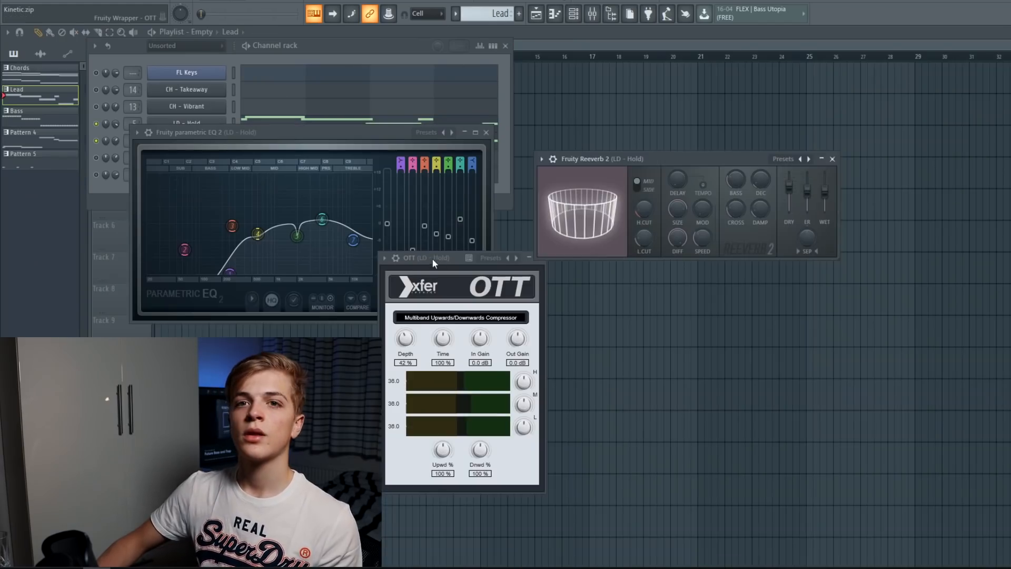
# Inspect the OTT compressor and the parametric EQ bands used on LD - Hold
pyautogui.moveTo(432, 257); pyautogui.dragTo(438, 275)
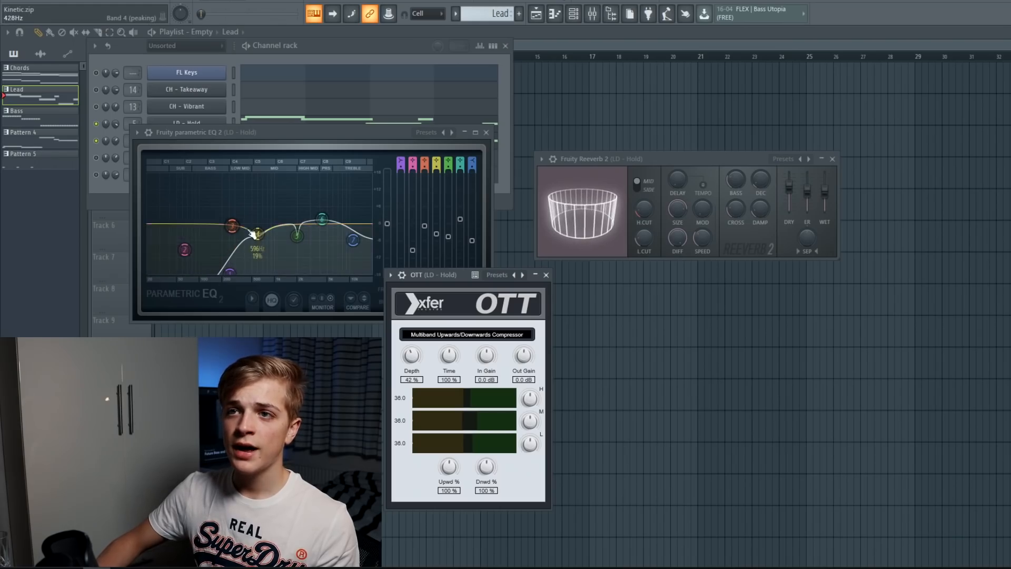
pyautogui.click(297, 235)
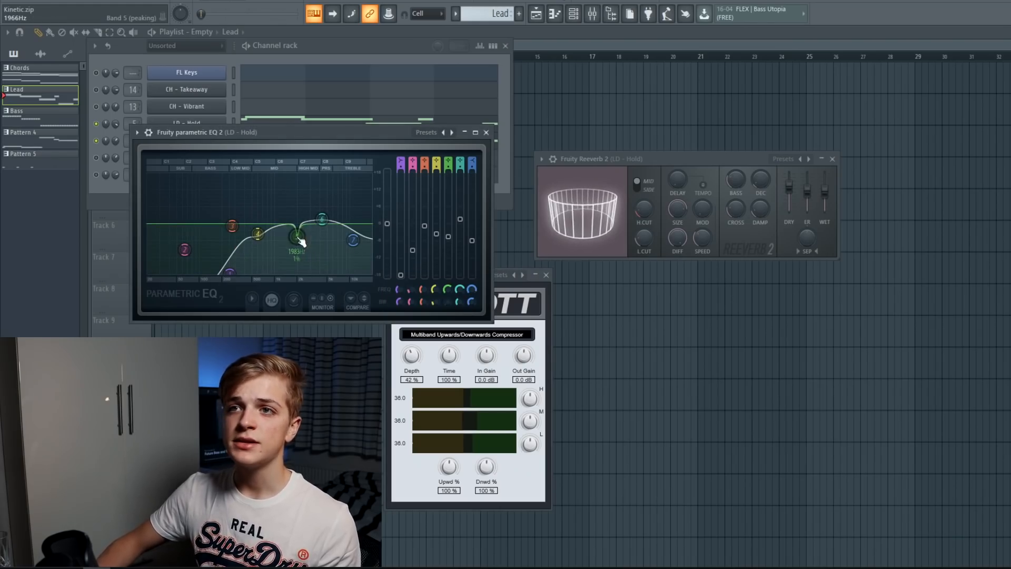
# Review the parametric EQ, OTT and Fruity Reeverb 2 settings on LD - Hold and close the effect windows
pyautogui.moveTo(283, 135); pyautogui.dragTo(304, 192)
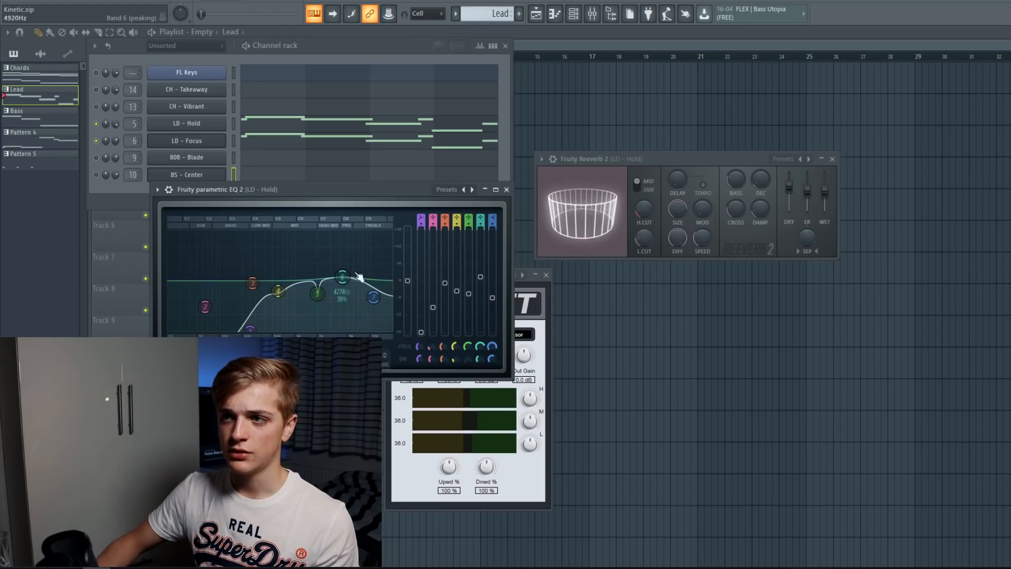
pyautogui.click(506, 189)
pyautogui.moveTo(442, 278); pyautogui.dragTo(442, 208)
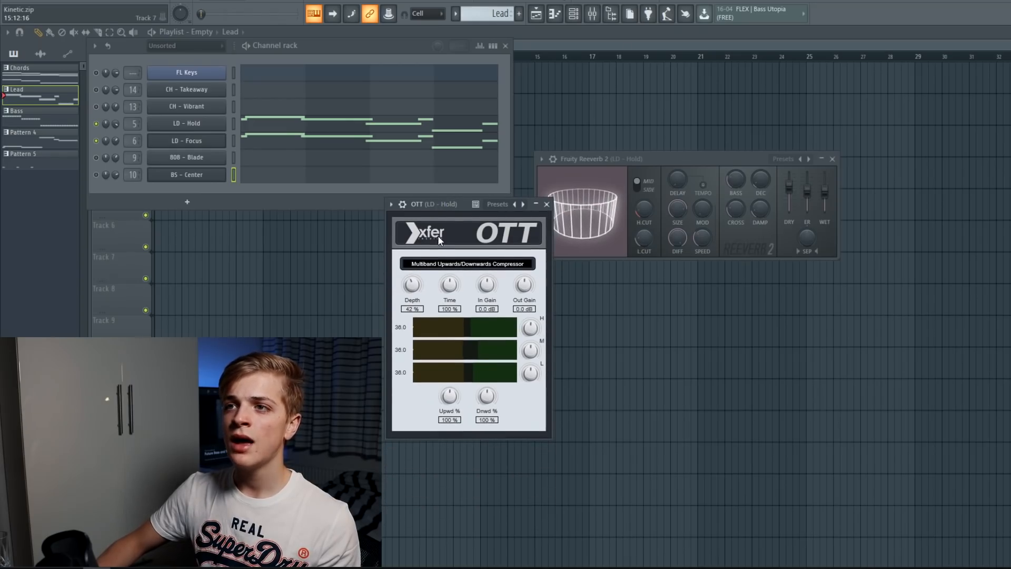
pyautogui.moveTo(440, 207); pyautogui.dragTo(441, 282)
pyautogui.click(548, 279)
pyautogui.press('F12')
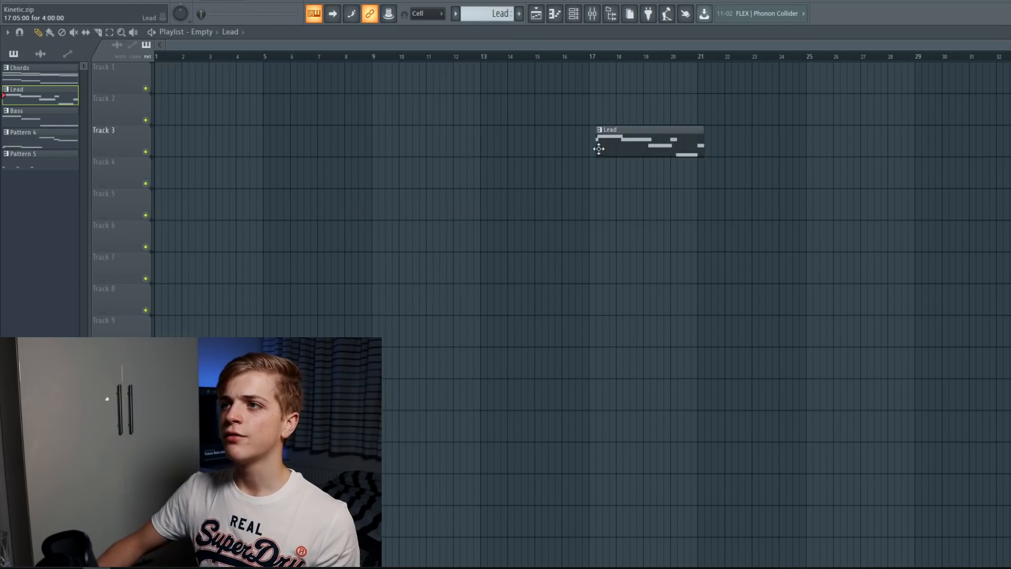
pyautogui.click(592, 14)
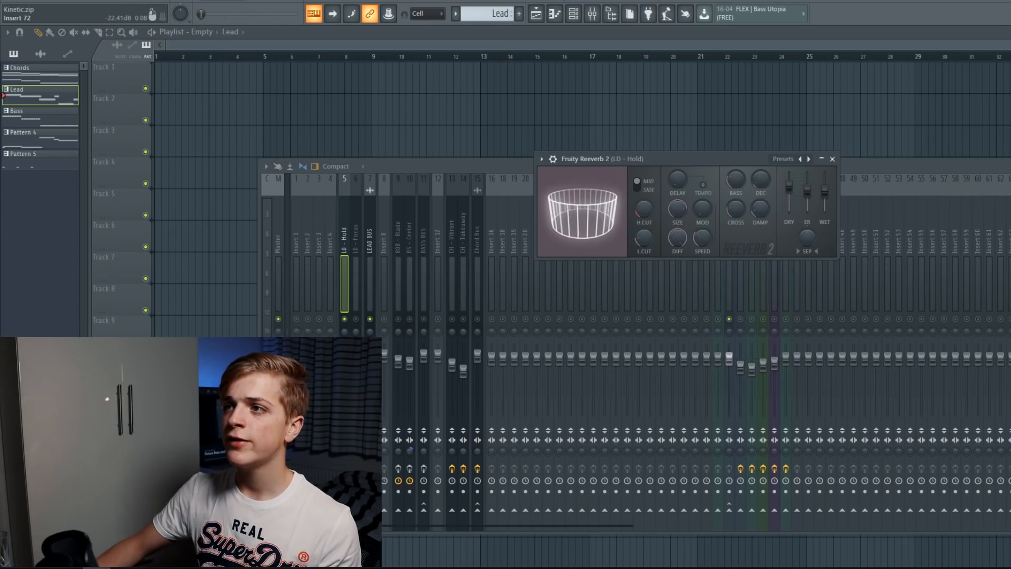
pyautogui.click(832, 158)
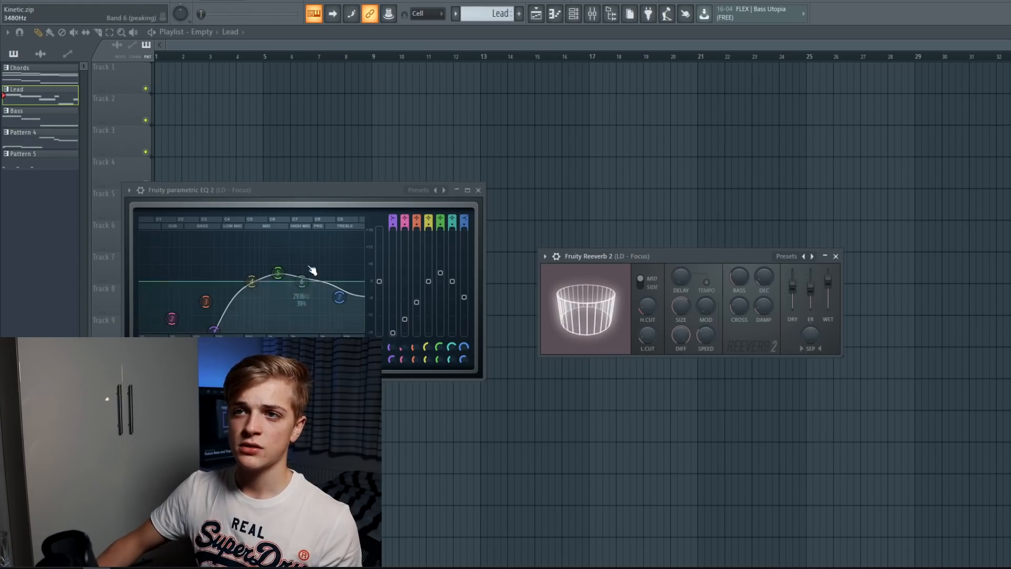
# Inspect the parametric EQ and Fruity Reeverb 2 settings on LD - Focus
pyautogui.moveTo(616, 255); pyautogui.dragTo(582, 243)
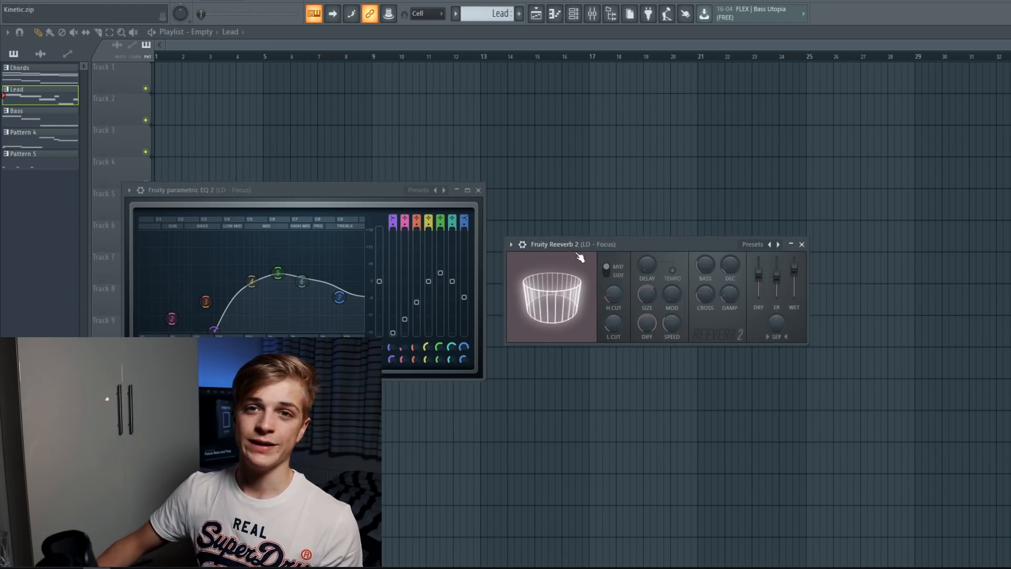
pyautogui.click(478, 191)
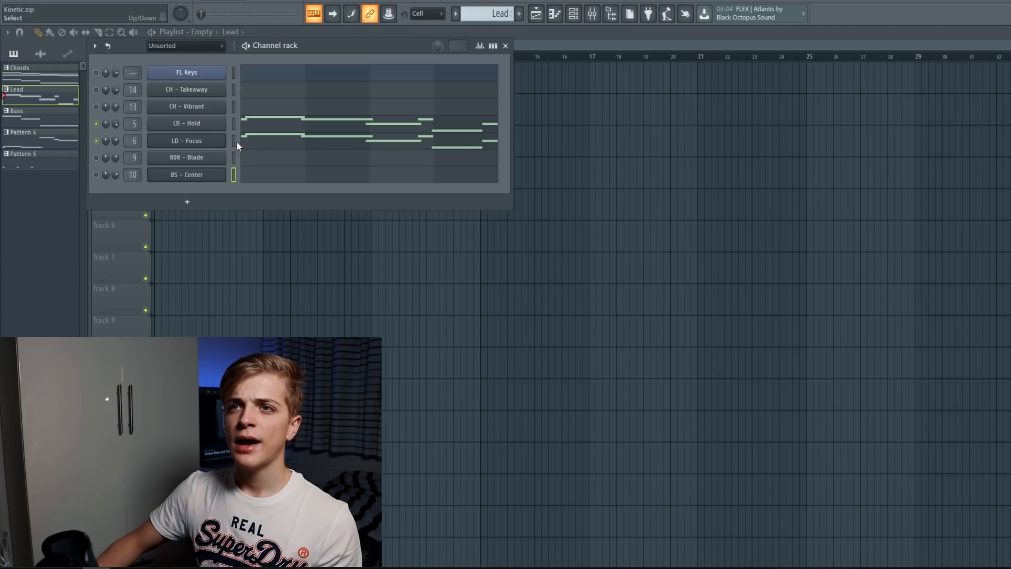
pyautogui.click(234, 124)
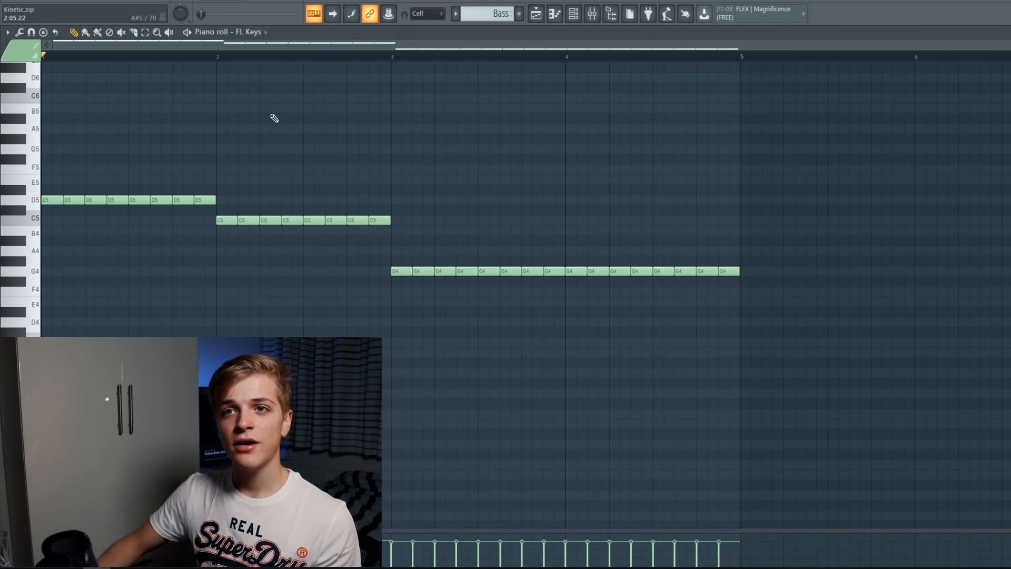
# Play the Bass pattern with its repeated D5, C5 and G4 notes and audition the BS - Center Serum synth
pyautogui.moveTo(58, 180); pyautogui.dragTo(126, 184)
pyautogui.rightClick(766, 311)
pyautogui.rightClick(139, 179)
pyautogui.press('space')
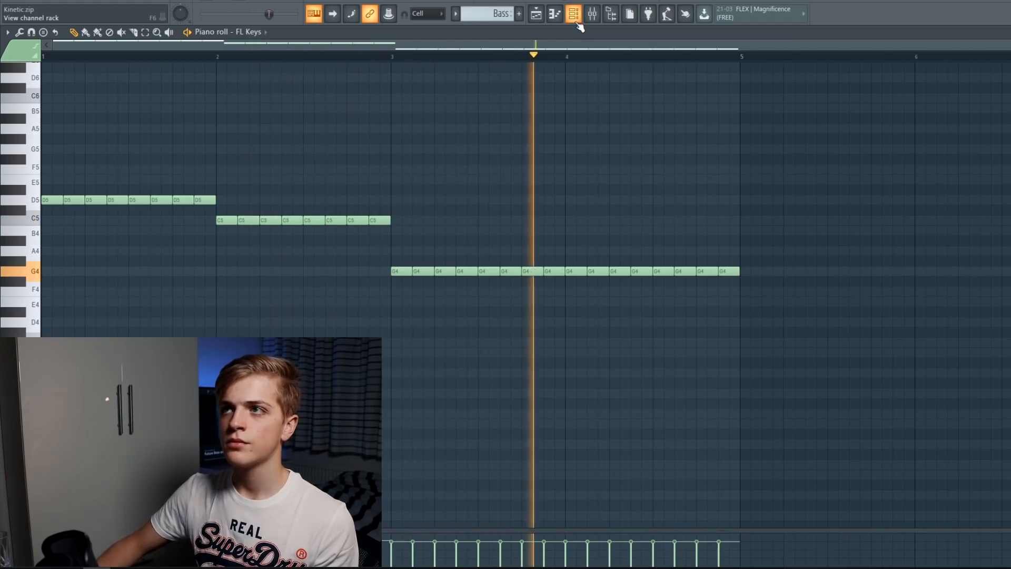
pyautogui.press('space')
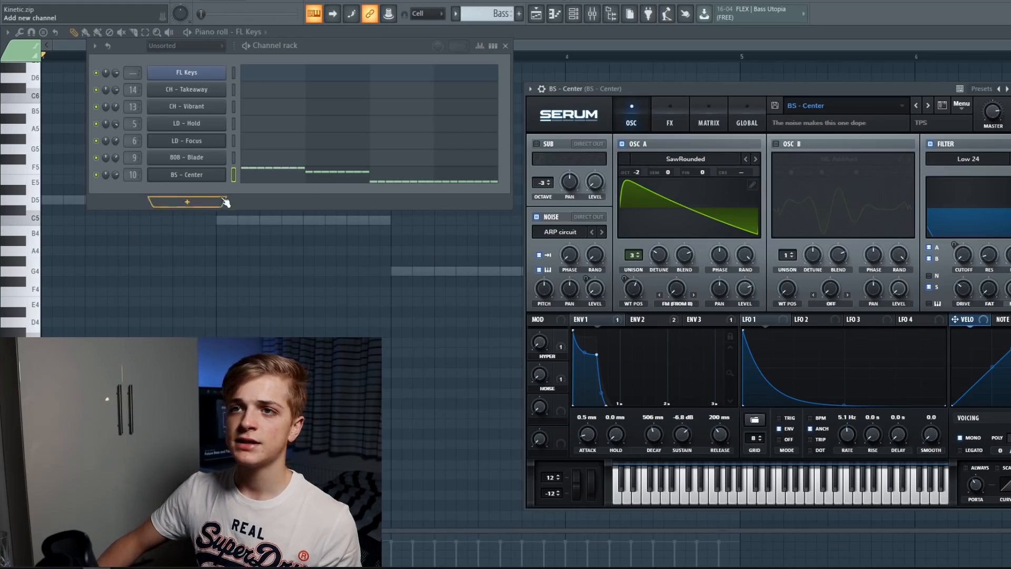
pyautogui.doubleClick(229, 179)
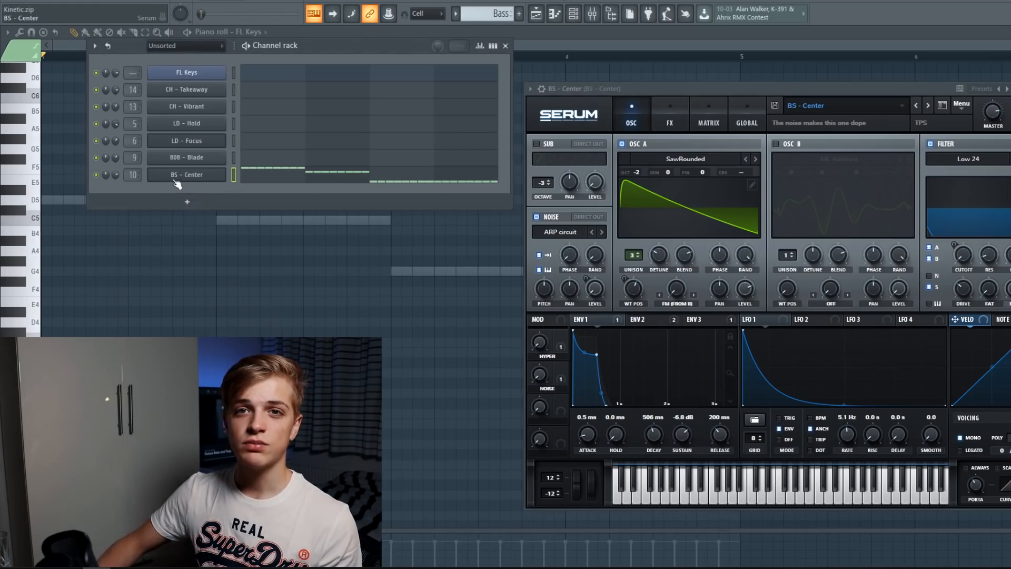
pyautogui.press('space')
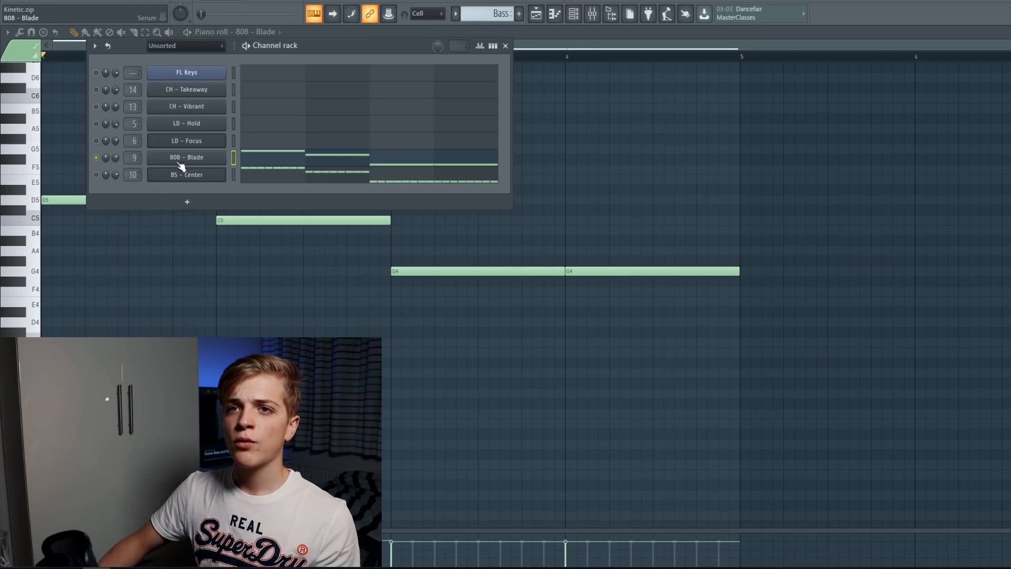
# Examine the long D5, C5 and G4 notes of the 808 - Blade layer in the piano roll
pyautogui.press('F6')
pyautogui.click(81, 199)
pyautogui.click(291, 220)
pyautogui.click(554, 270)
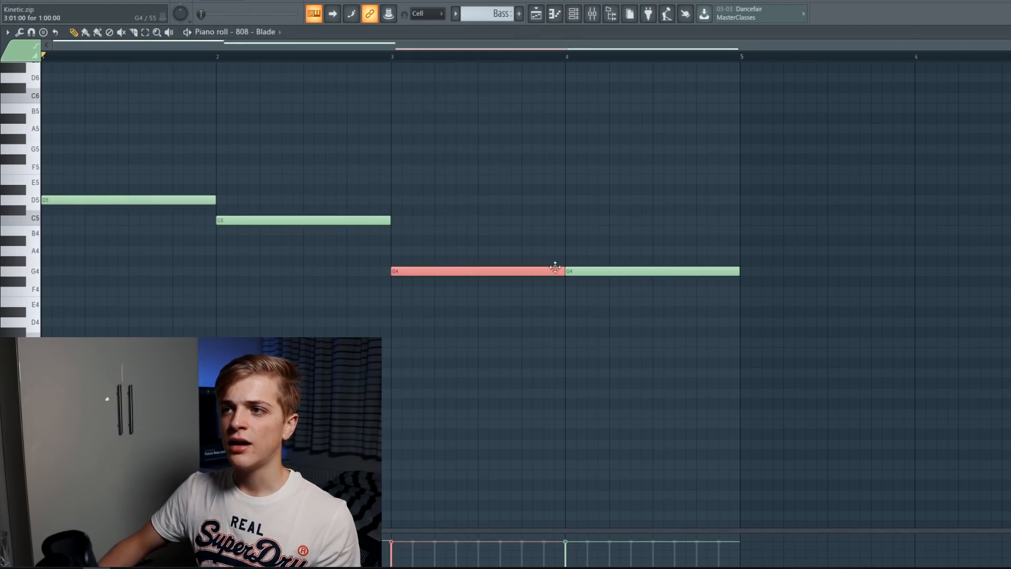
pyautogui.click(584, 270)
pyautogui.click(573, 14)
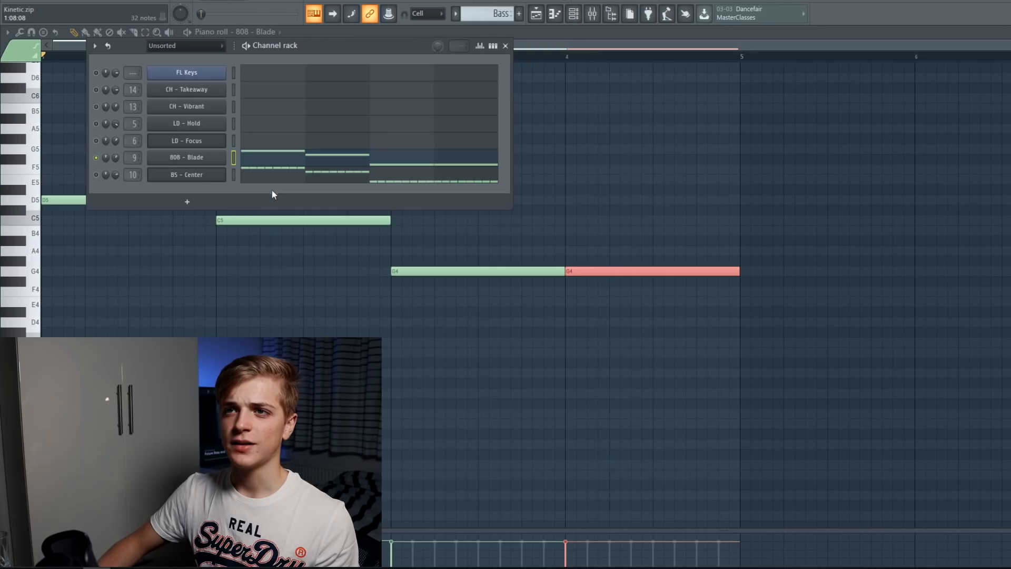
# Play the 808 - Blade layer on its own and unsolo it so all channels are enabled
pyautogui.press('space')
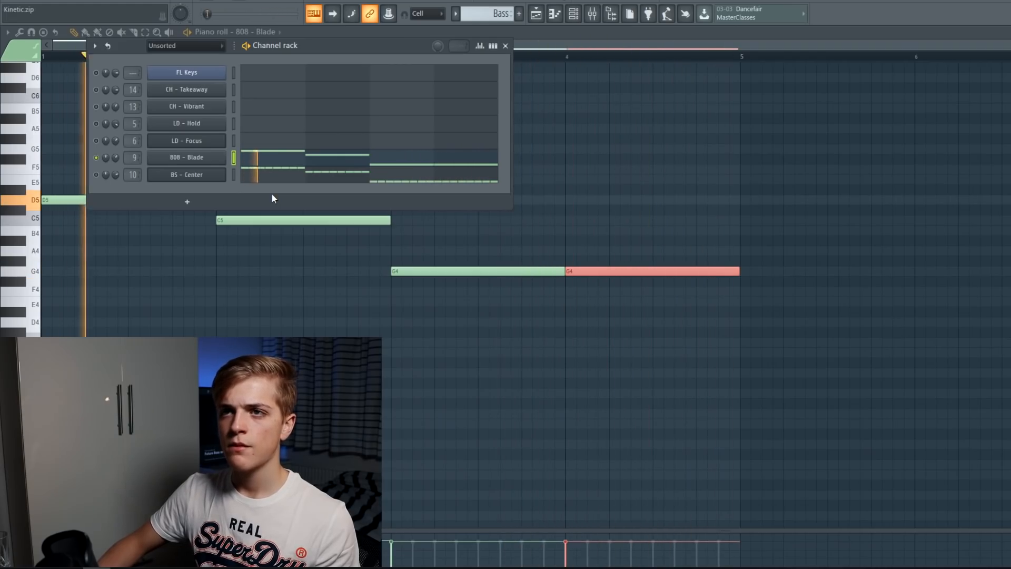
pyautogui.press('space')
pyautogui.rightClick(97, 158)
pyautogui.click(103, 166)
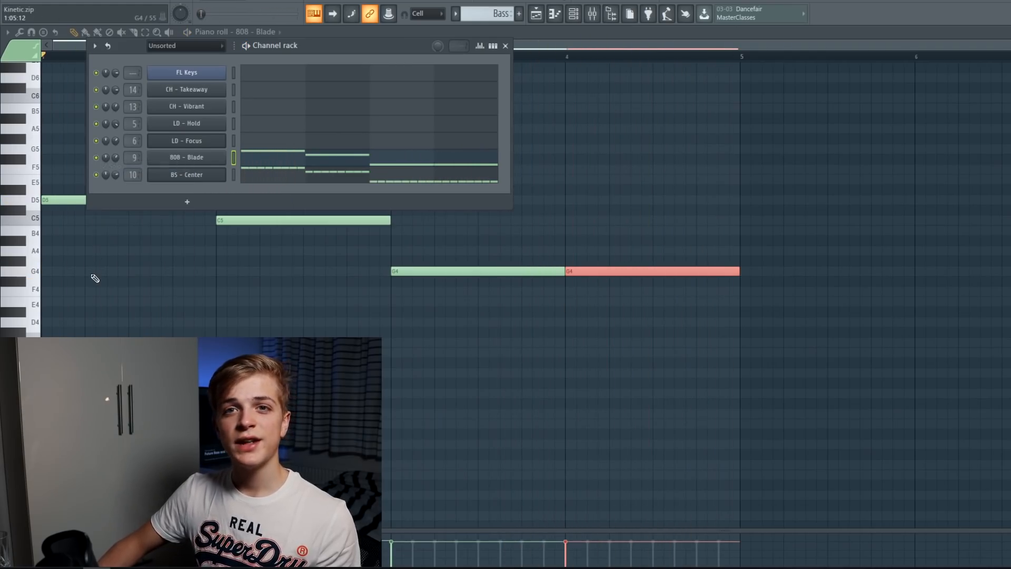
# Play the bass and inspect the CamelCrusher distortion and parametric EQ used on BS - Center
pyautogui.press('space')
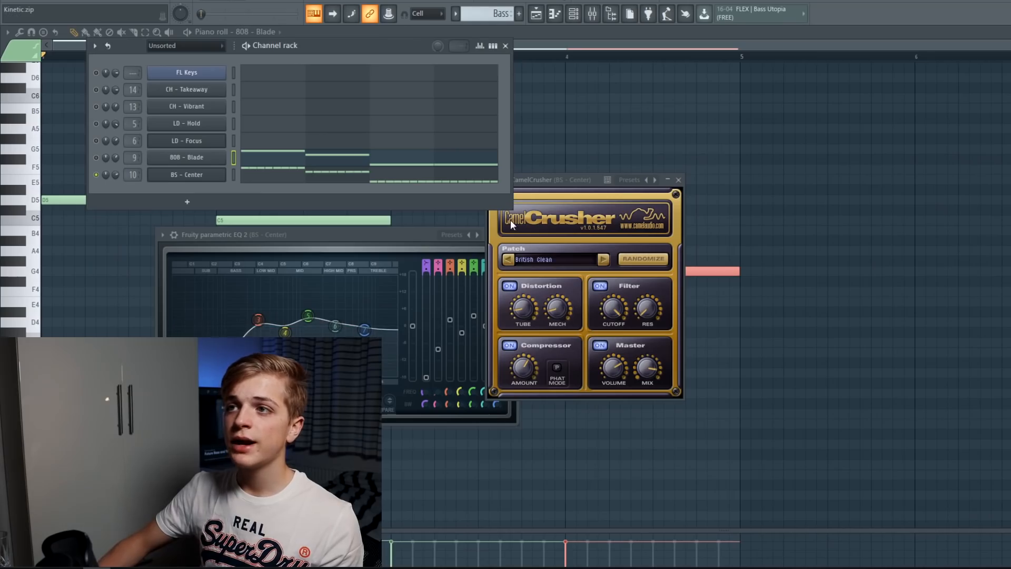
pyautogui.moveTo(545, 183); pyautogui.dragTo(538, 225)
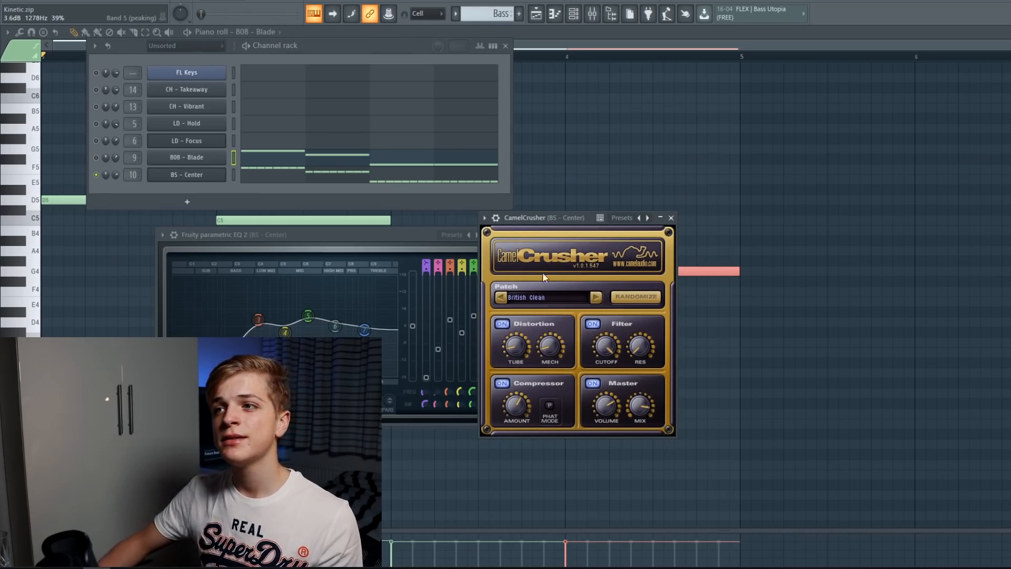
pyautogui.moveTo(515, 223); pyautogui.dragTo(581, 240)
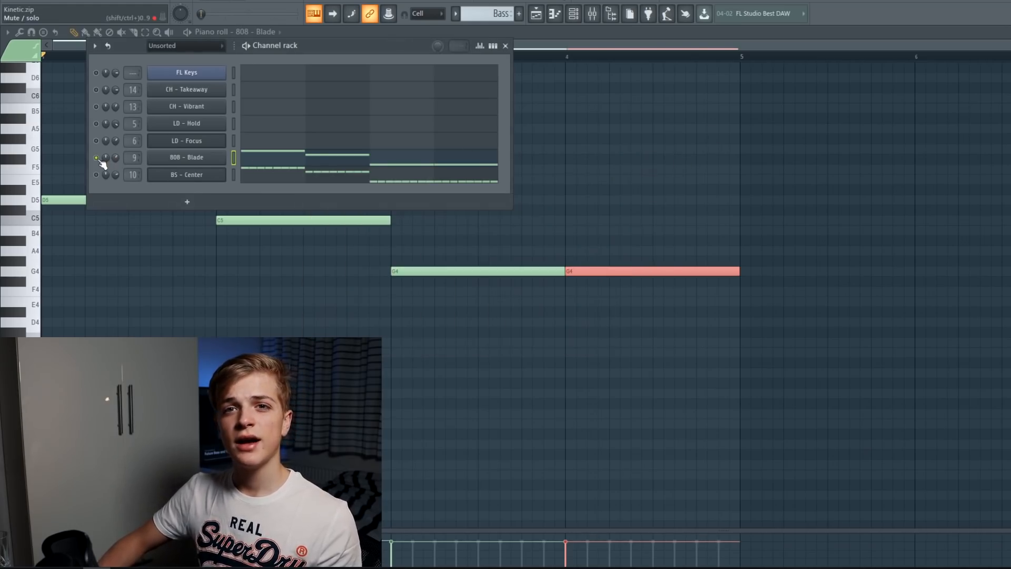
# Unsolo 808 - Blade and play the 808 and BS - Center bass layers together
pyautogui.rightClick(98, 160)
pyautogui.click(102, 161)
pyautogui.press('space')
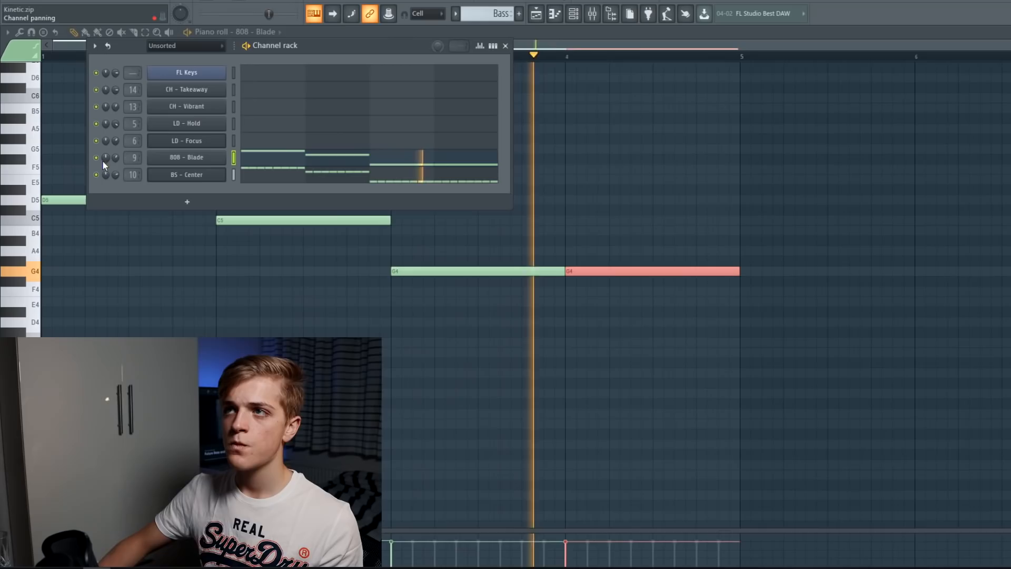
pyautogui.press('space')
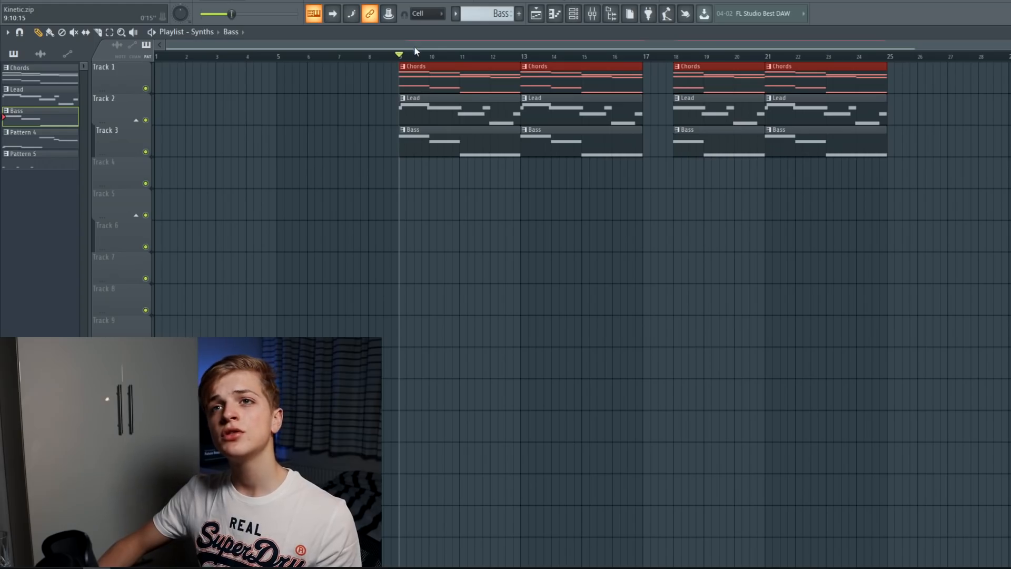
# Look up the options for consolidating the playlist selection from selection start or song start, and close them
pyautogui.click(8, 33)
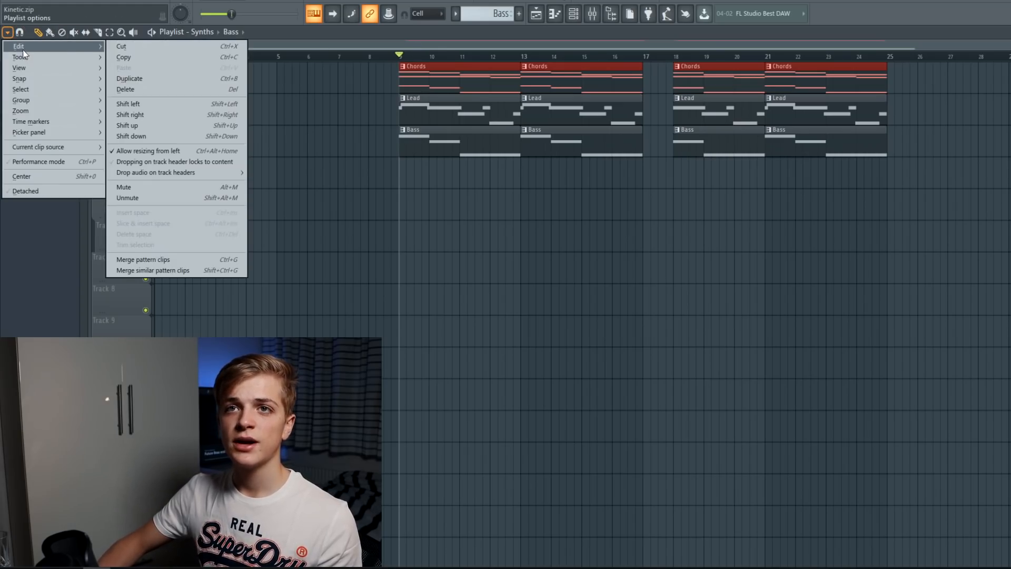
pyautogui.moveTo(16, 58)
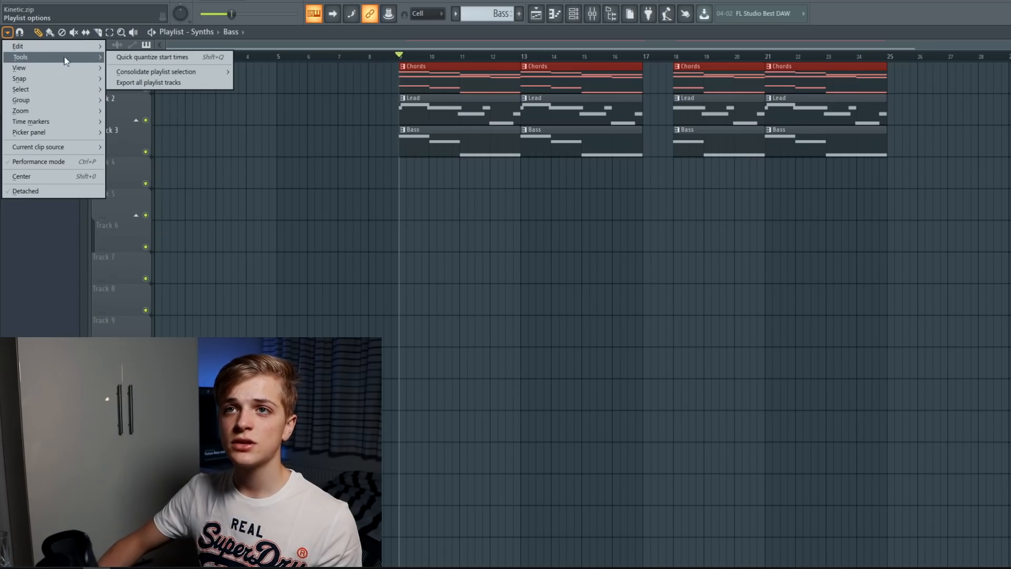
pyautogui.moveTo(122, 72)
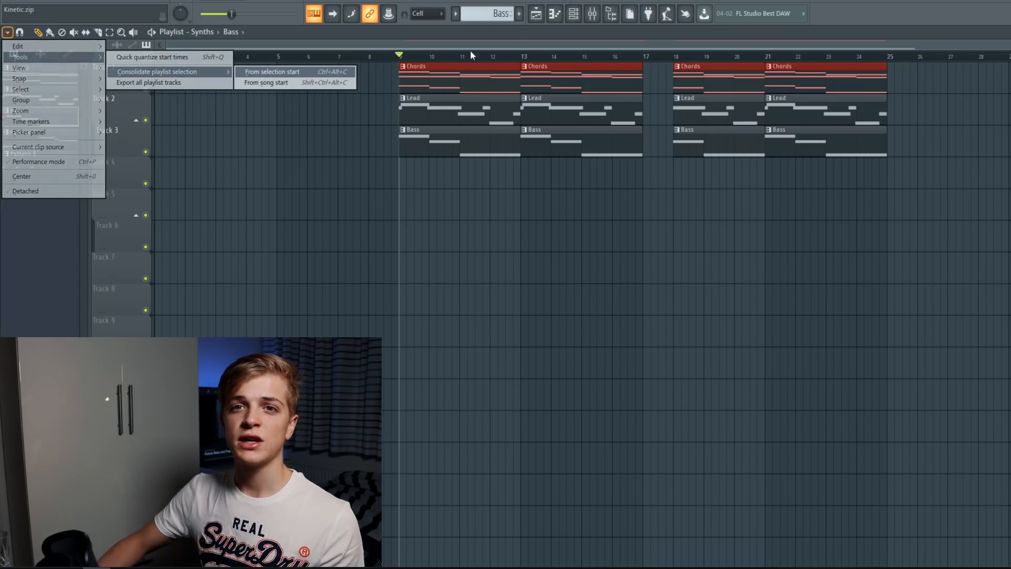
pyautogui.click(452, 171)
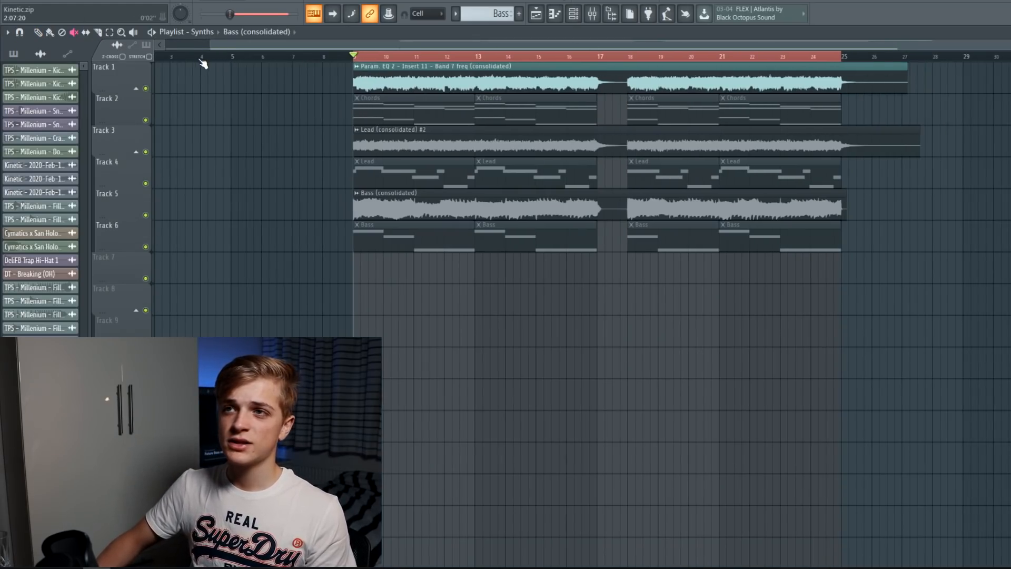
# Play the consolidated chords, lead and bass audio clips in the Synths arrangement from bar 9
pyautogui.press('space')
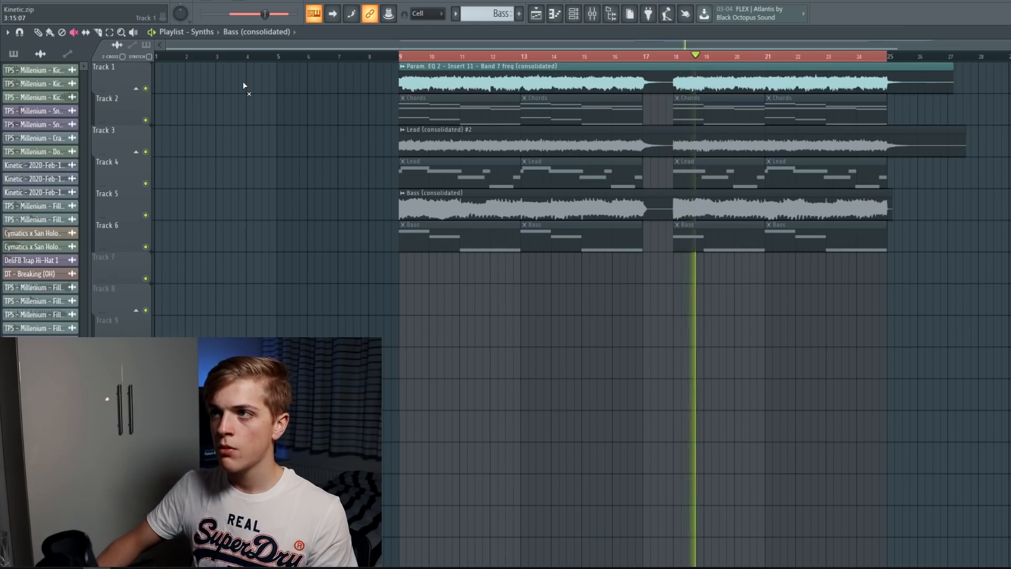
pyautogui.press('space')
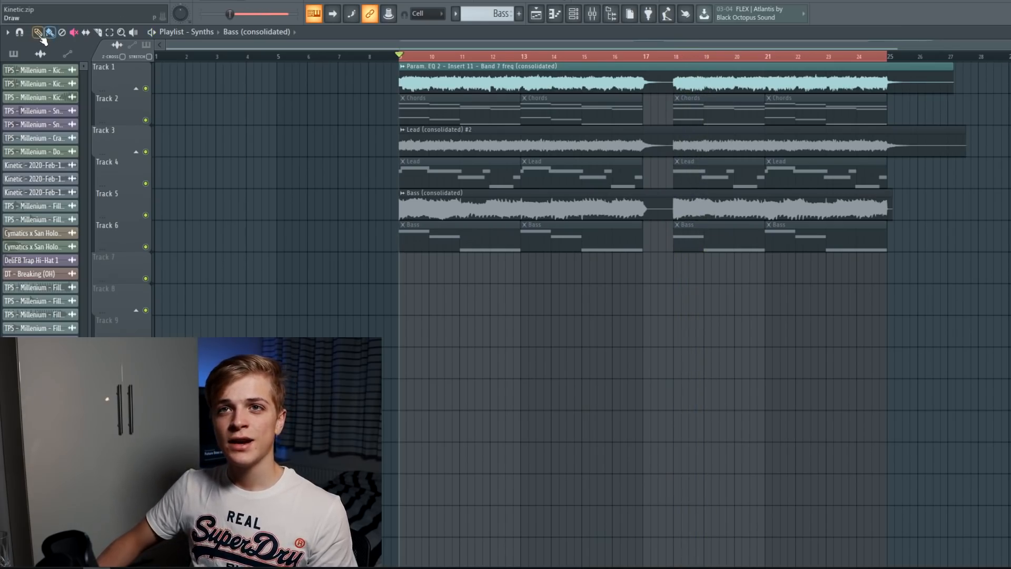
# Examine the kick, snare, crash, hi-hat and downfilter clip layout in the Drums arrangement from bar 9 onward
pyautogui.scroll(3, 400, 87)
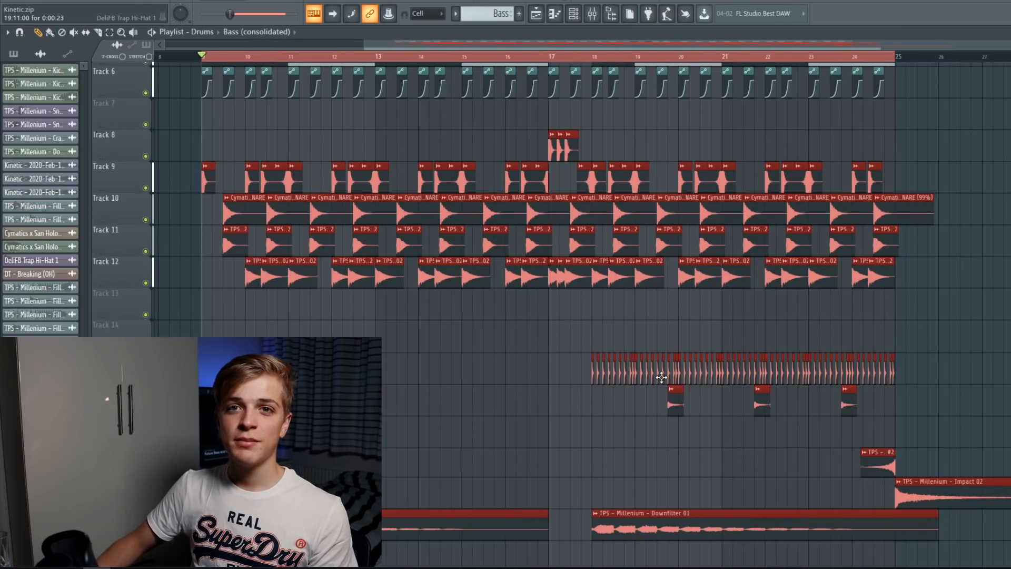
pyautogui.scroll(-2, 662, 377)
pyautogui.scroll(4, 254, 220)
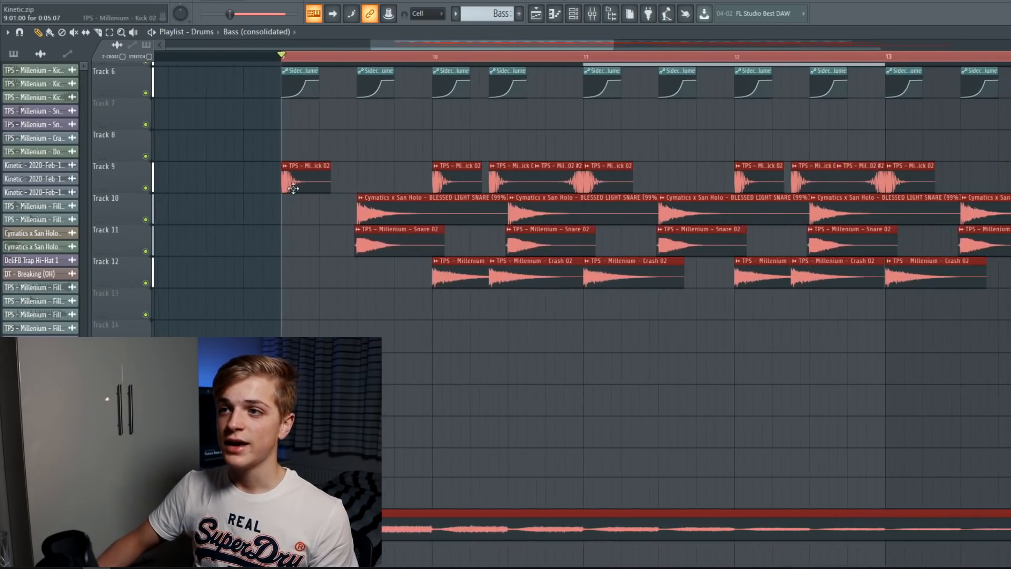
pyautogui.scroll(-1, 450, 316)
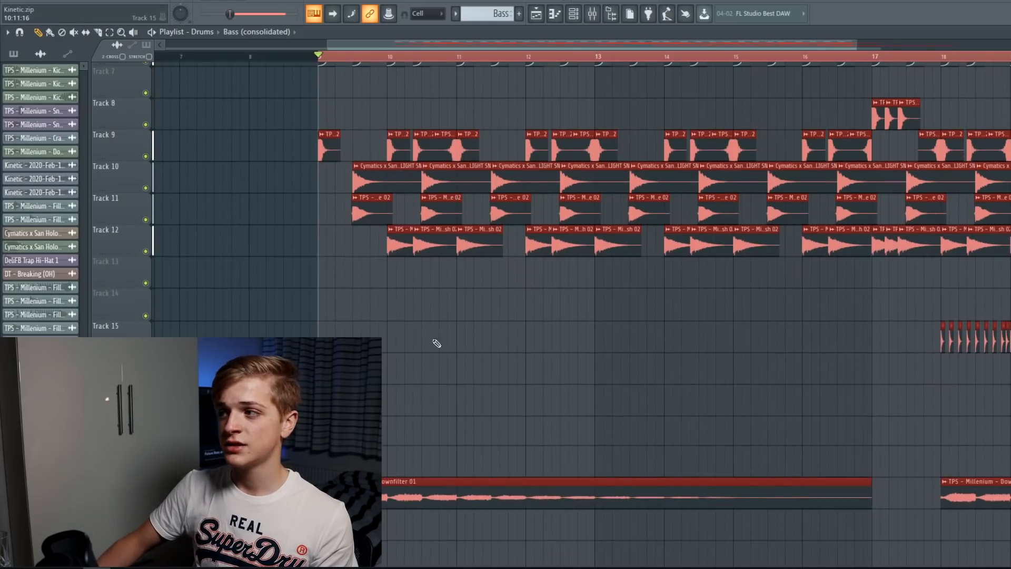
pyautogui.scroll(-2, 446, 369)
pyautogui.scroll(3, 1000, 306)
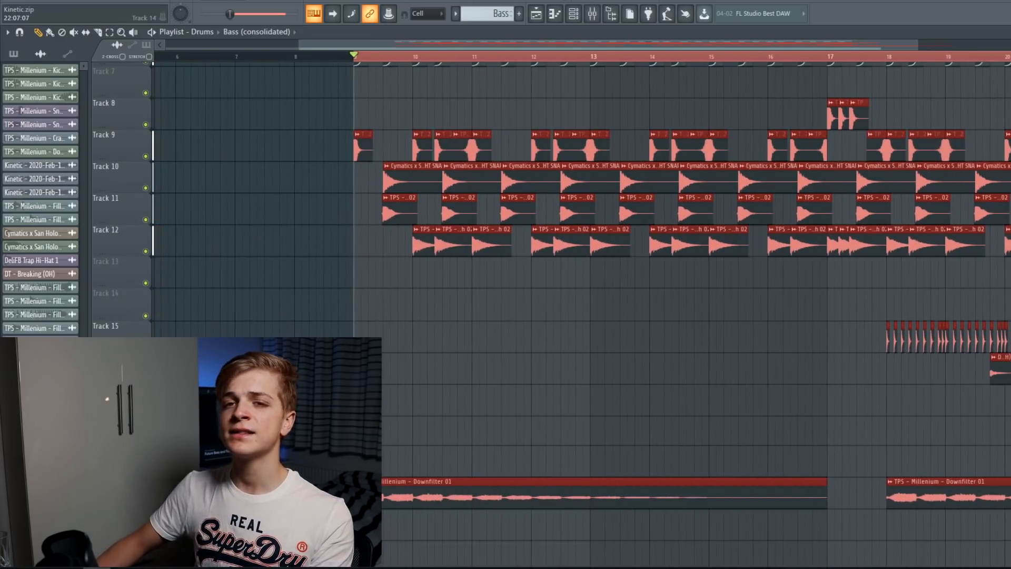
pyautogui.scroll(-1, 518, 221)
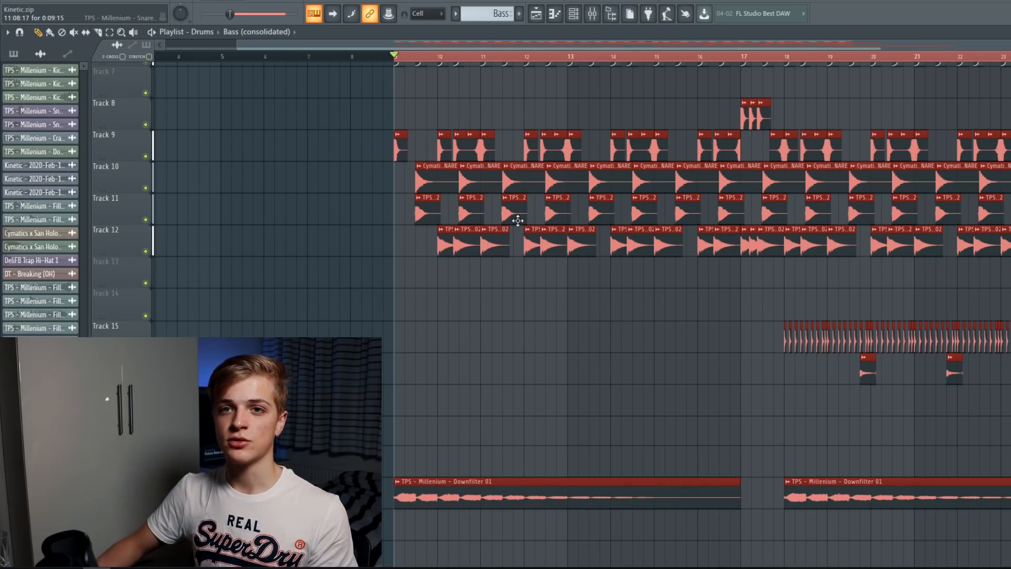
pyautogui.scroll(-1, 519, 217)
pyautogui.scroll(2, 598, 195)
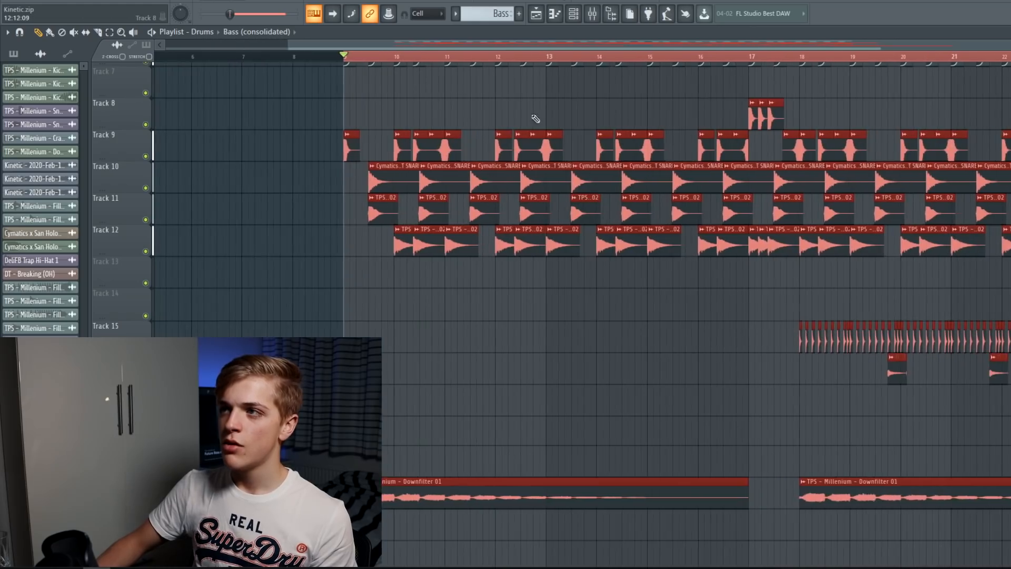
# Deselect the drum clips and solo Track 9 with the Kick 02 clips
pyautogui.keyDown('ctrl'); pyautogui.click(536, 125); pyautogui.keyUp('ctrl')
pyautogui.scroll(2, 479, 156)
pyautogui.scroll(2, 454, 176)
pyautogui.scroll(3, 337, 202)
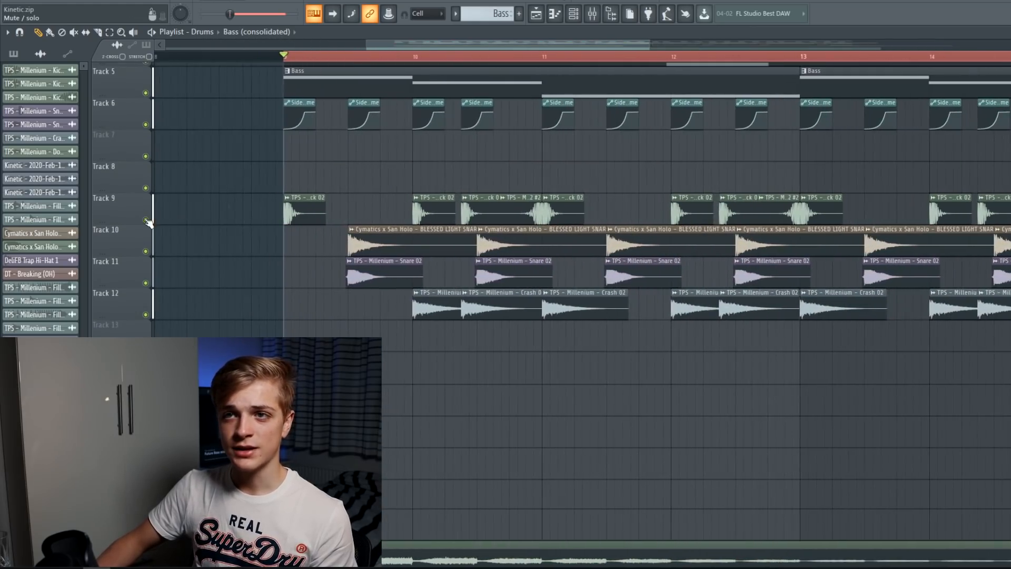
pyautogui.keyDown('ctrl'); pyautogui.click(146, 220); pyautogui.keyUp('ctrl')
pyautogui.scroll(-3, 385, 186)
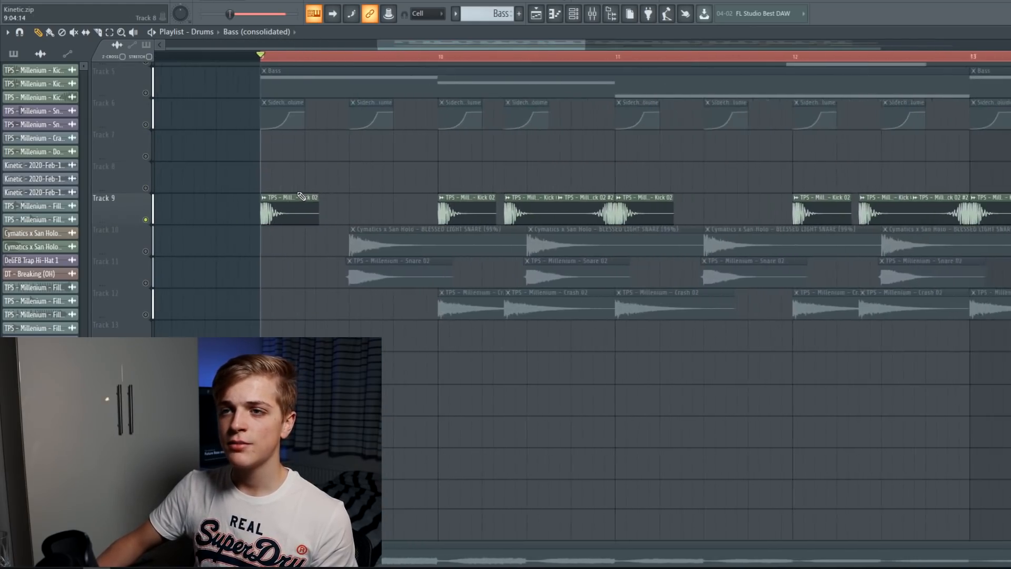
# Play the soloed Kick 02 clips, inspect the Reverse option in the bar 11 kick's sampler settings, and close them
pyautogui.scroll(-2, 389, 158)
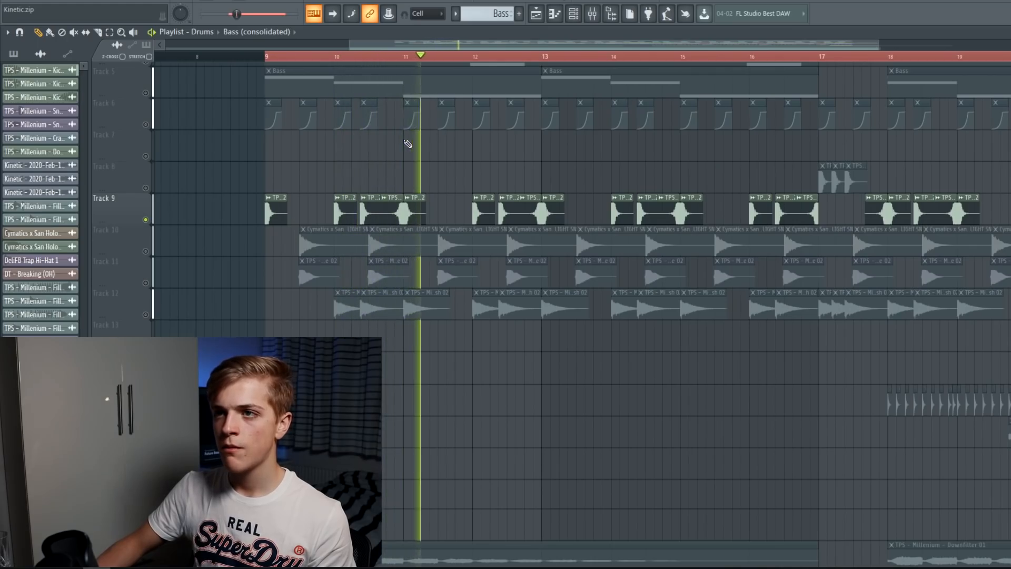
pyautogui.scroll(4, 235, 163)
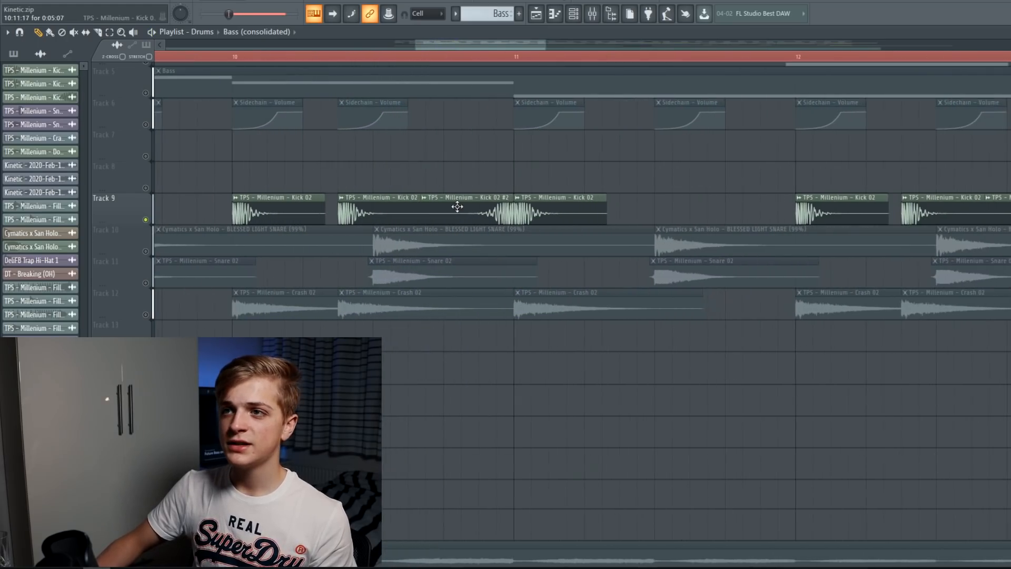
pyautogui.doubleClick(553, 208)
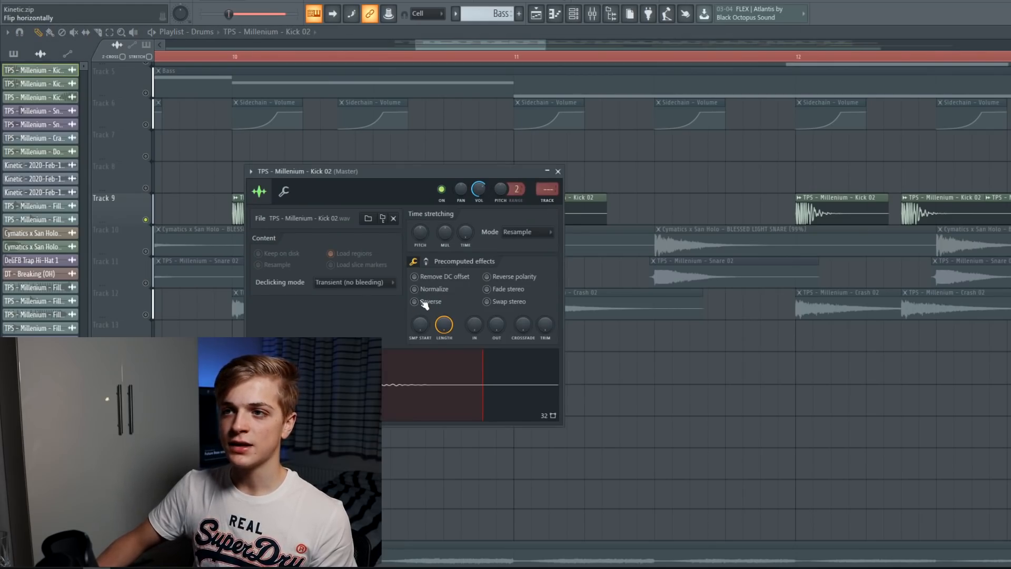
pyautogui.click(558, 171)
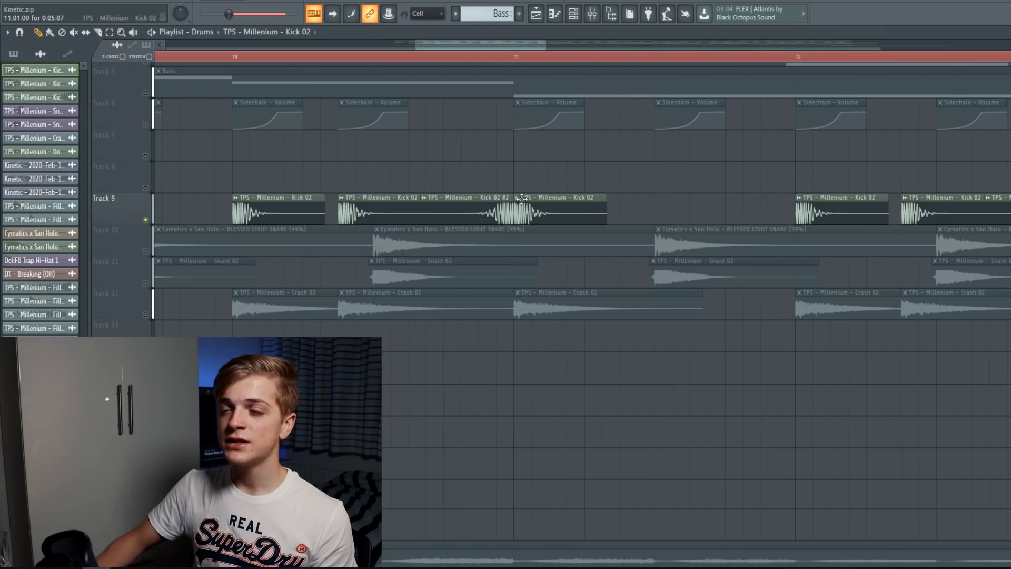
pyautogui.scroll(-3, 284, 205)
pyautogui.scroll(-2, 184, 212)
pyautogui.moveTo(177, 208); pyautogui.dragTo(1006, 211)
pyautogui.keyDown('ctrl'); pyautogui.click(938, 211); pyautogui.keyUp('ctrl')
pyautogui.scroll(4, 218, 202)
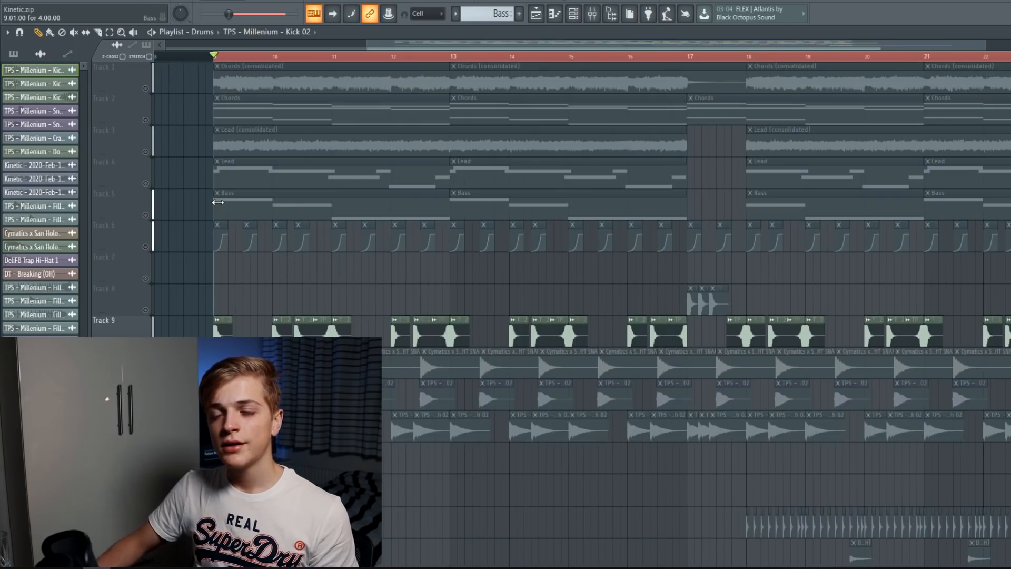
# Open the mixer, redock the Sidechain track beside the Chord Bus group, and return it to its original dock
pyautogui.click(592, 14)
pyautogui.moveTo(348, 283); pyautogui.dragTo(481, 289)
pyautogui.click(1010, 289)
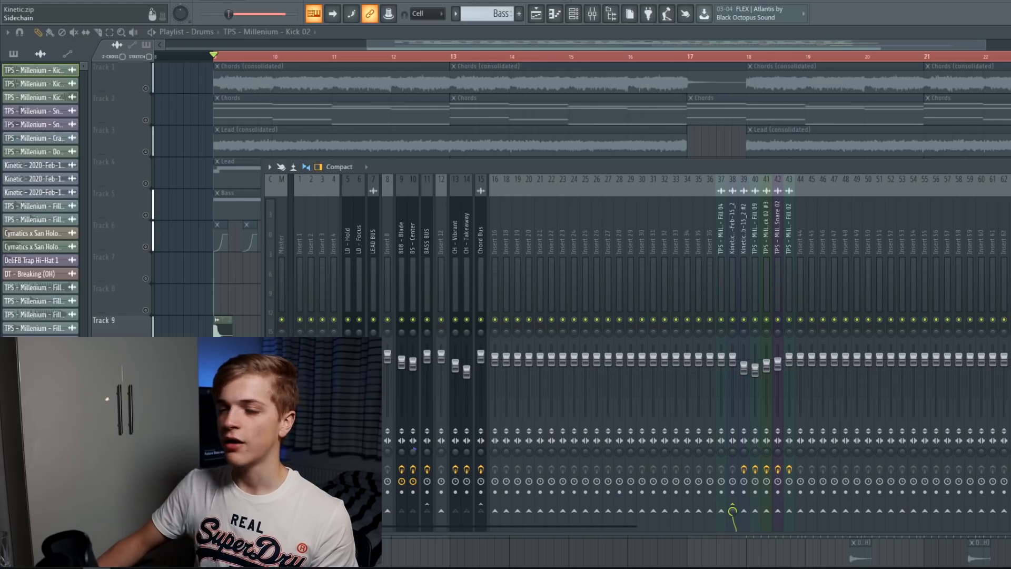
pyautogui.click(1008, 285)
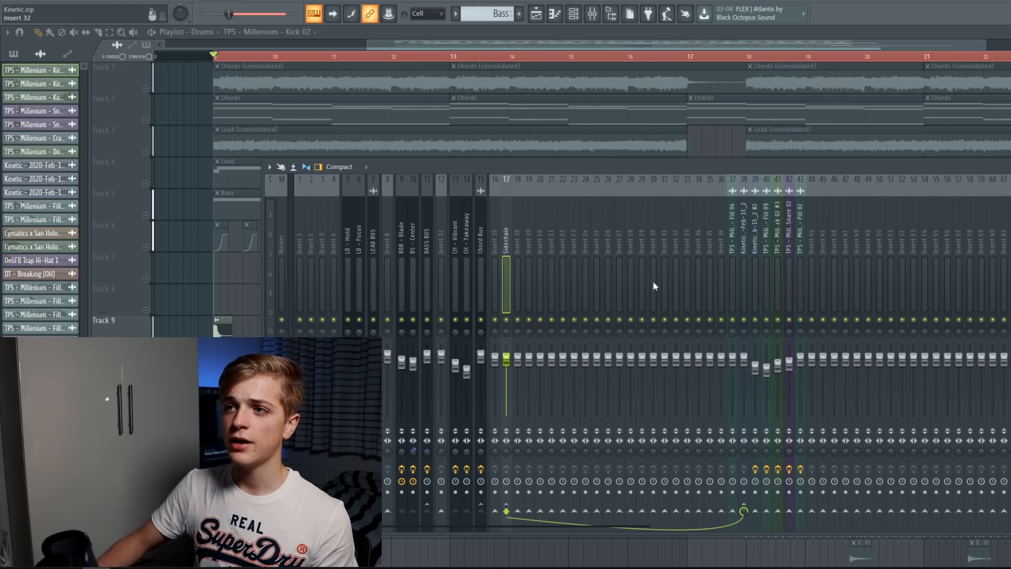
pyautogui.rightClick(504, 255)
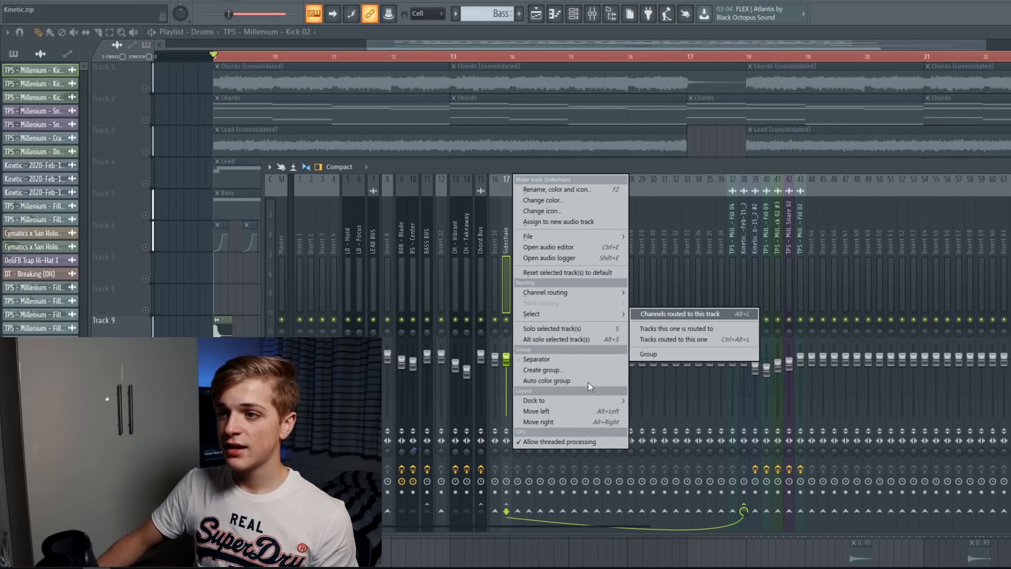
pyautogui.moveTo(600, 400)
pyautogui.click(642, 420)
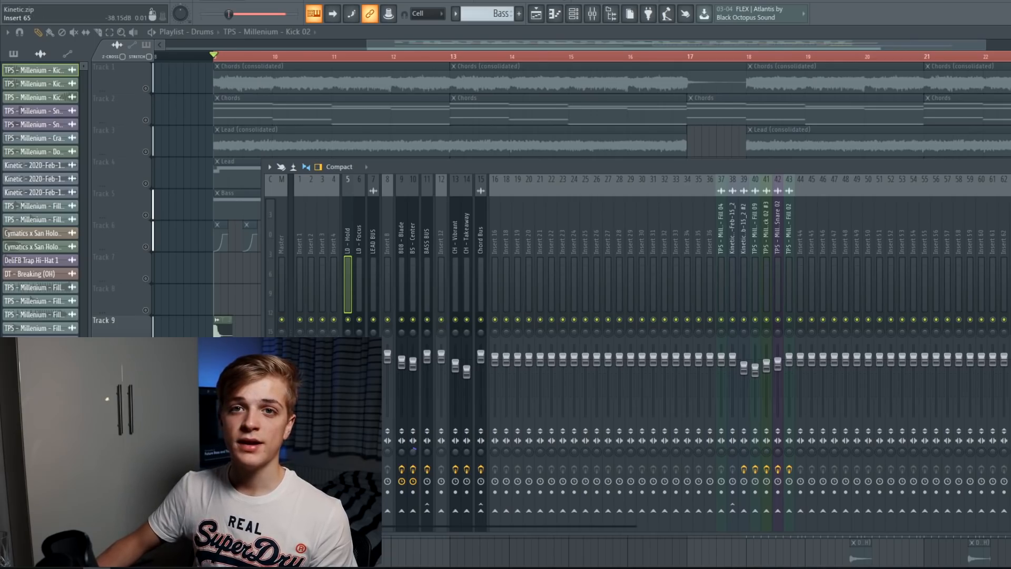
# Close the mixer and unmute playlist tracks 1 to 6, covering the synths and the Sidechain - Volume automation
pyautogui.press('F9')
pyautogui.scroll(8, 245, 241)
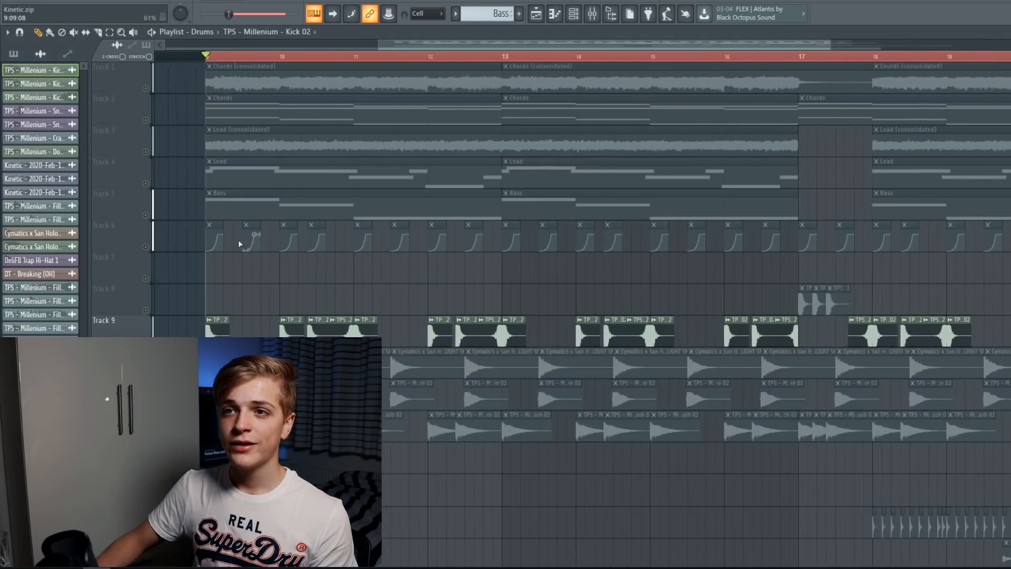
pyautogui.click(146, 247)
pyautogui.scroll(4, 284, 247)
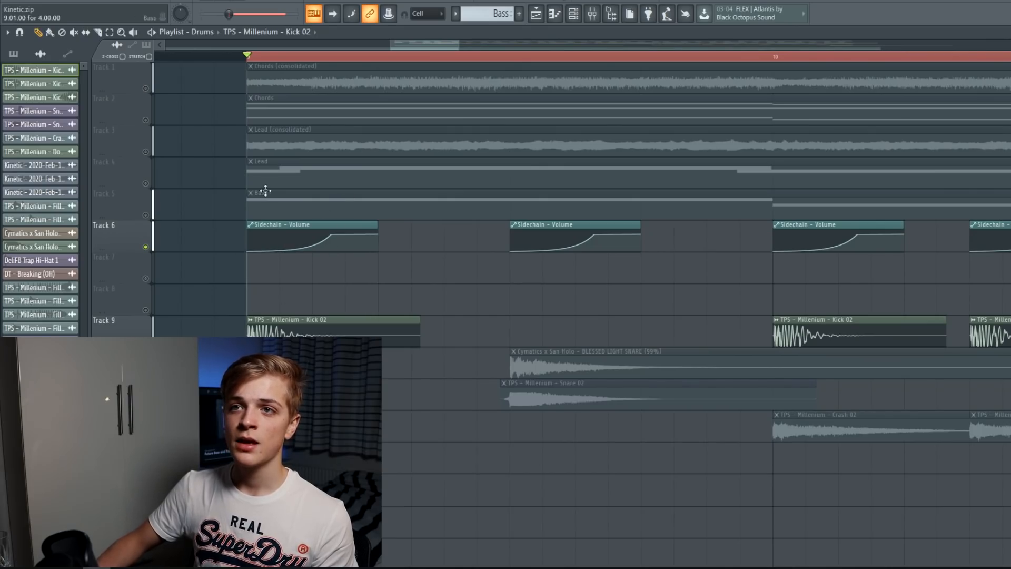
pyautogui.moveTo(145, 214); pyautogui.dragTo(151, 88)
pyautogui.scroll(-3, 212, 94)
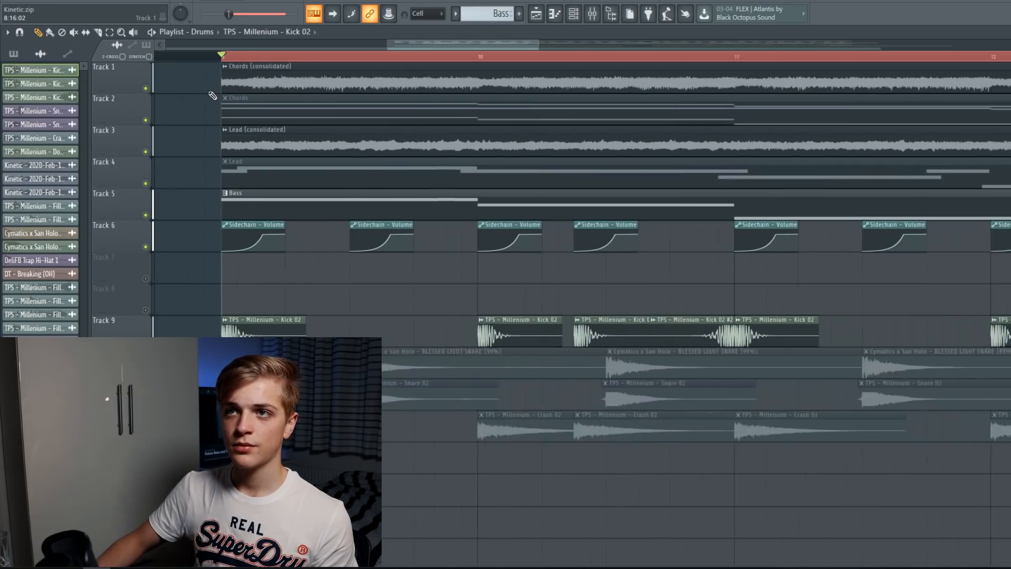
# Play the synths with the Sidechain - Volume automation and the Kick 02 clips from bar 9
pyautogui.press('space')
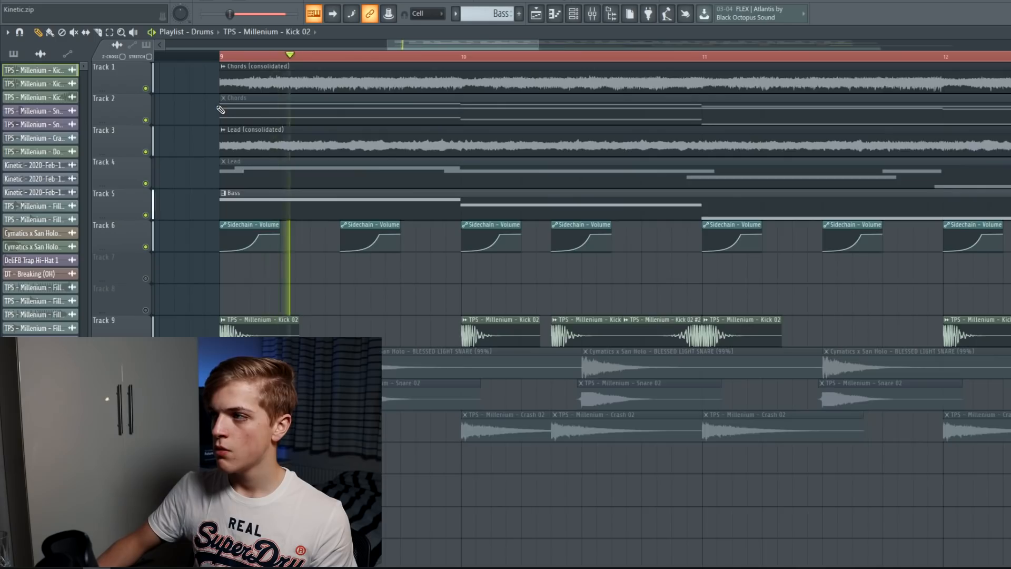
pyautogui.scroll(-4, 225, 128)
pyautogui.press('space')
# Unmute the two snare tracks, 10 and 11, and the Crash 02 clips on Track 12
pyautogui.click(146, 374)
pyautogui.click(146, 405)
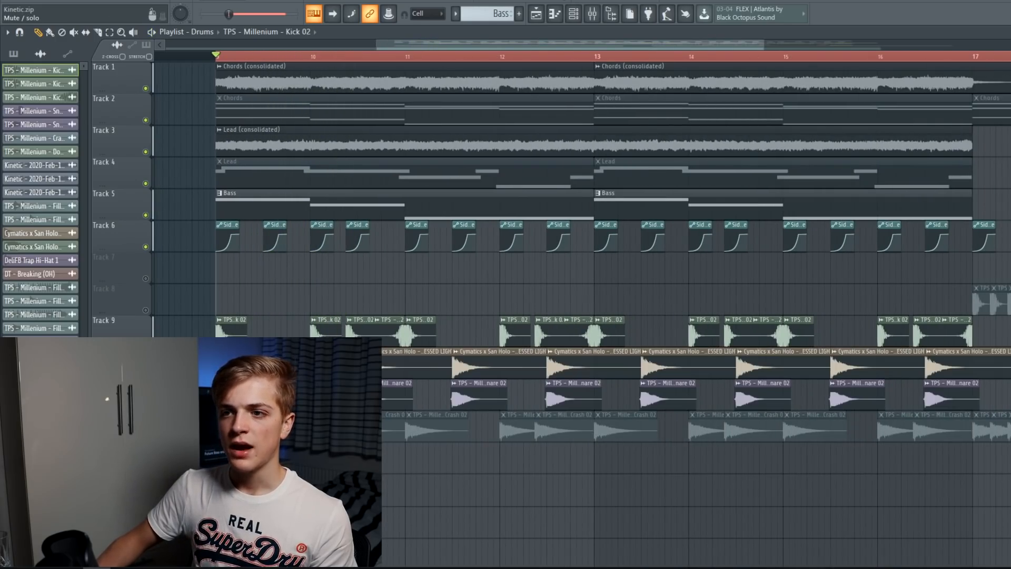
pyautogui.click(146, 435)
pyautogui.scroll(2, 387, 414)
pyautogui.scroll(-3, 386, 415)
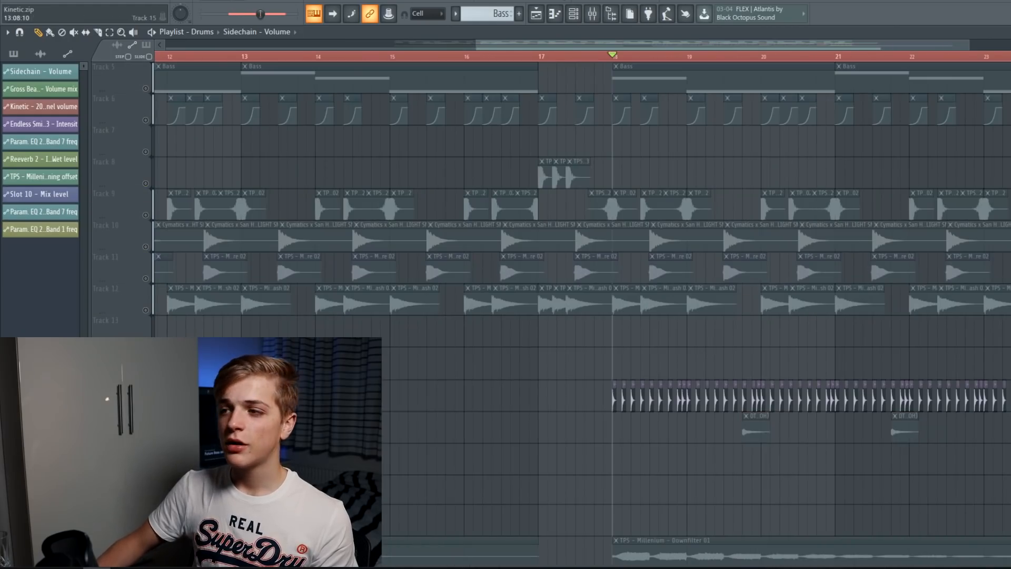
# Play the open hi-hat clips and the Downfilter 01 clips in isolation from the other tracks
pyautogui.scroll(-1, 724, 413)
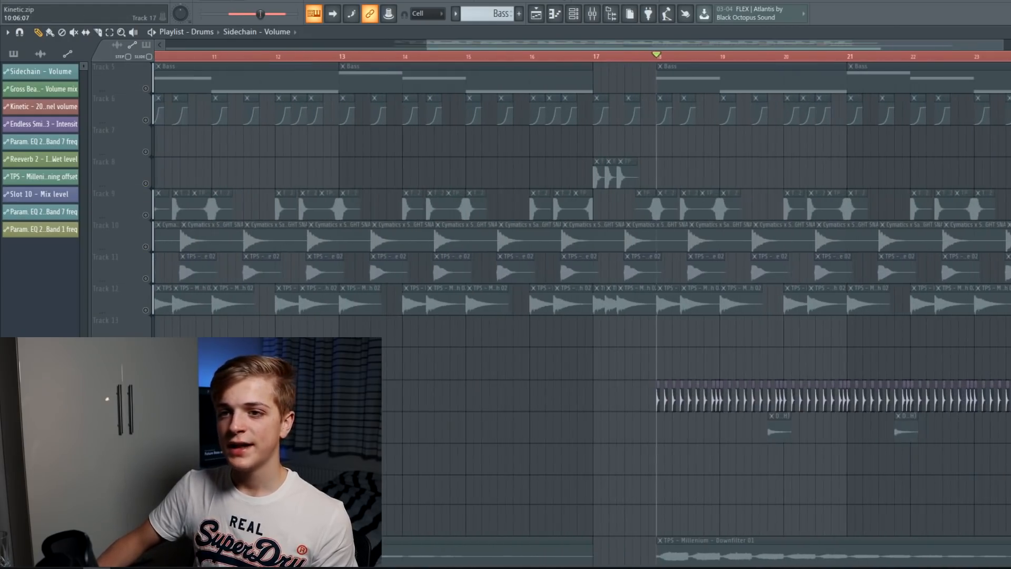
pyautogui.press('space')
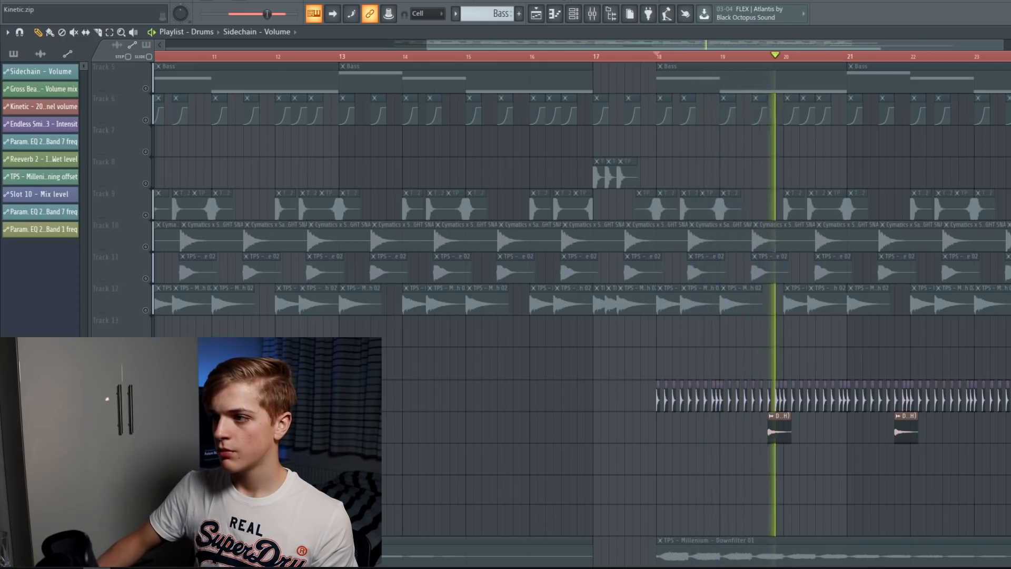
pyautogui.press('space')
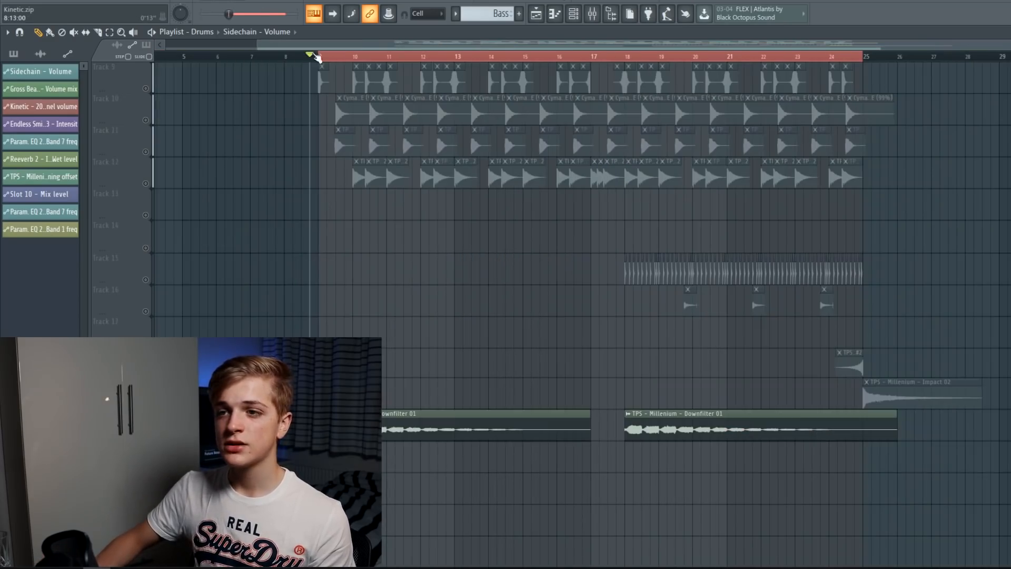
pyautogui.press('space')
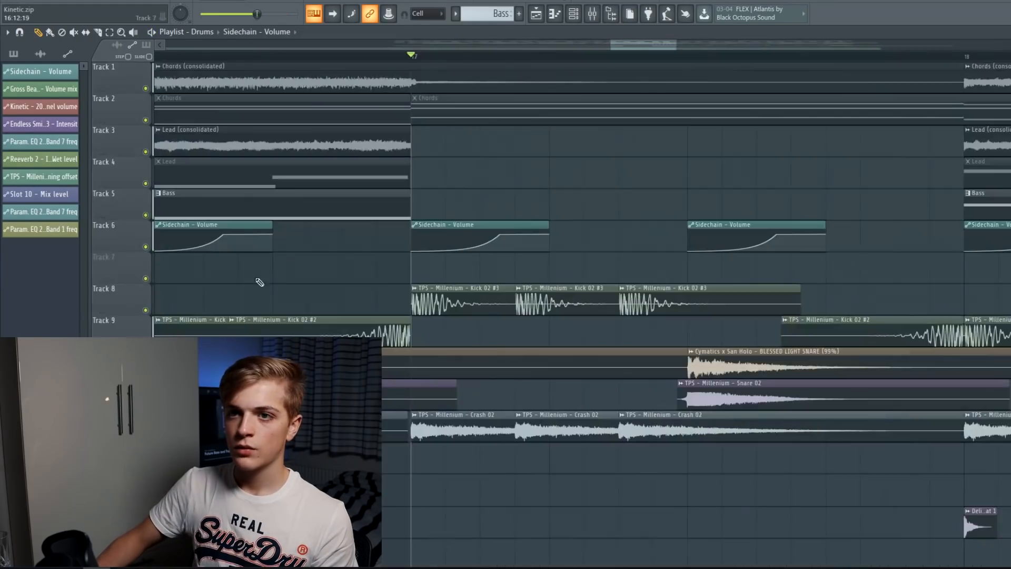
# Solo Track 8 with the three Kick 02 #3 clips at bar 17
pyautogui.rightClick(147, 309)
pyautogui.scroll(-4, 400, 169)
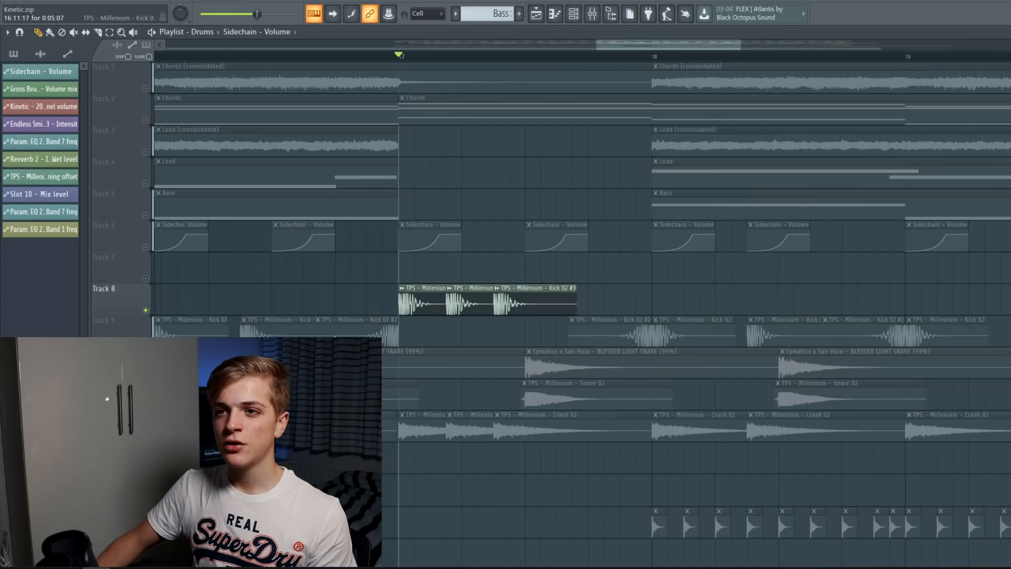
pyautogui.scroll(3, 383, 273)
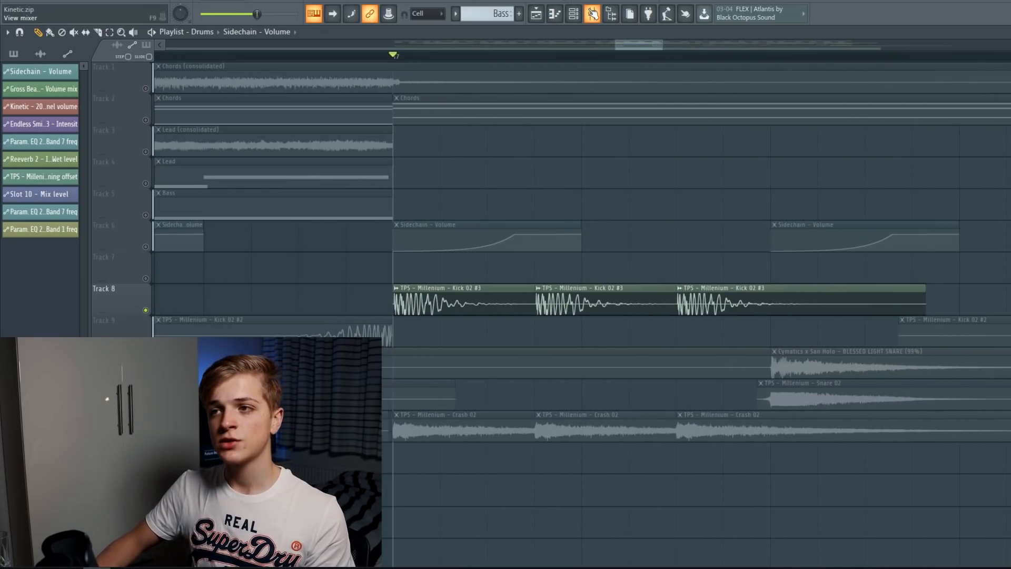
# Inspect the Kick 02 #3 track and its effects in the mixer, and play the soloed kick fill at bar 17
pyautogui.click(591, 14)
pyautogui.click(730, 261)
pyautogui.click(725, 262)
pyautogui.click(743, 264)
pyautogui.click(765, 268)
pyautogui.click(754, 269)
pyautogui.click(766, 269)
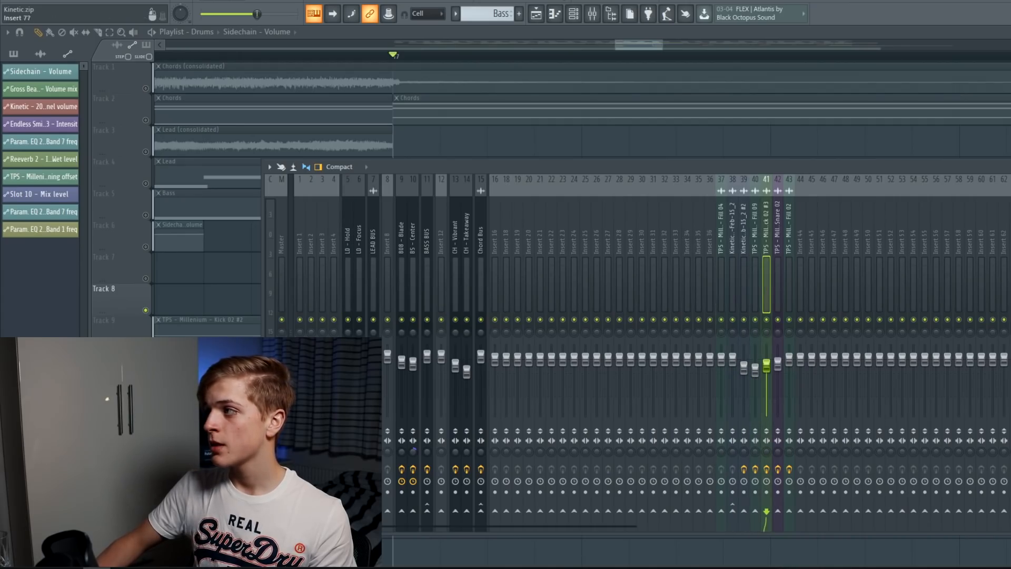
pyautogui.click(1009, 213)
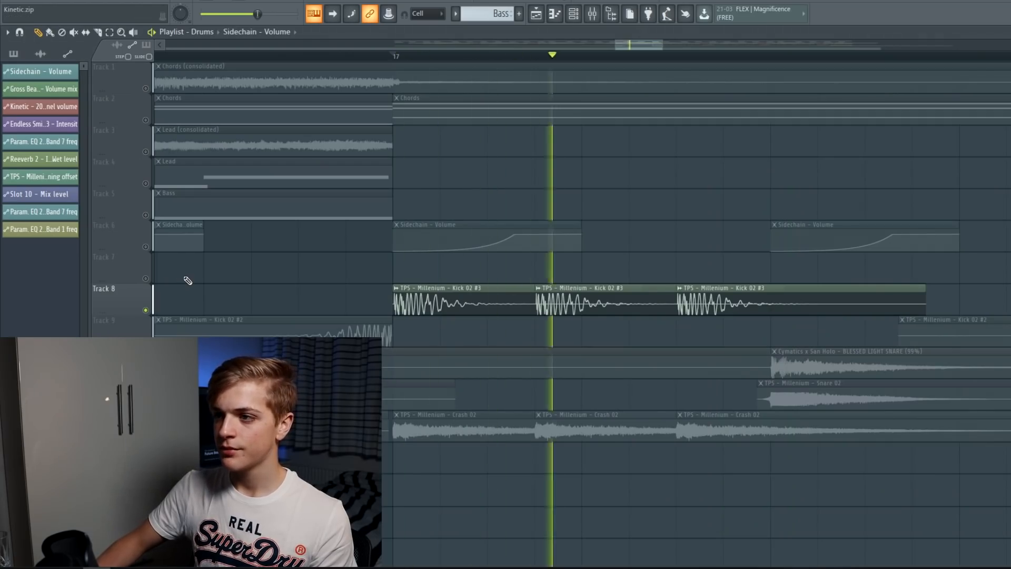
pyautogui.press('space')
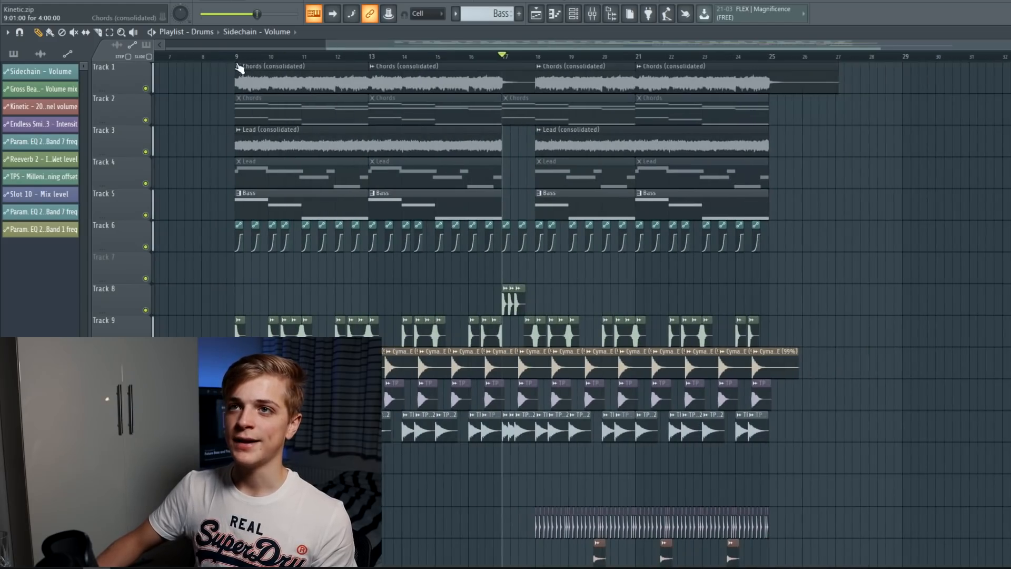
# Play the full drop from just before bar 9 and review the synth, sidechain and drum tracks
pyautogui.click(222, 57)
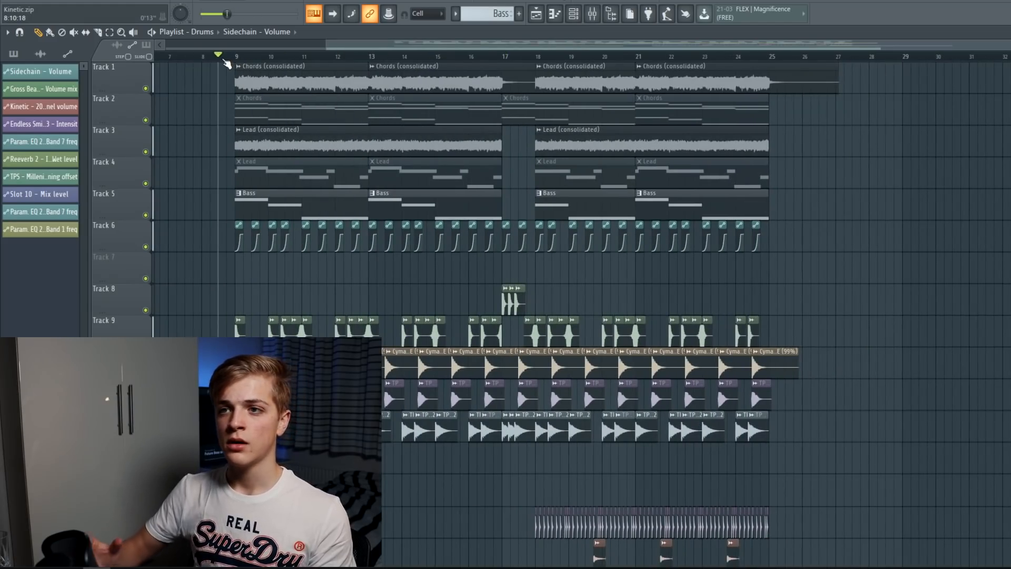
pyautogui.press('space')
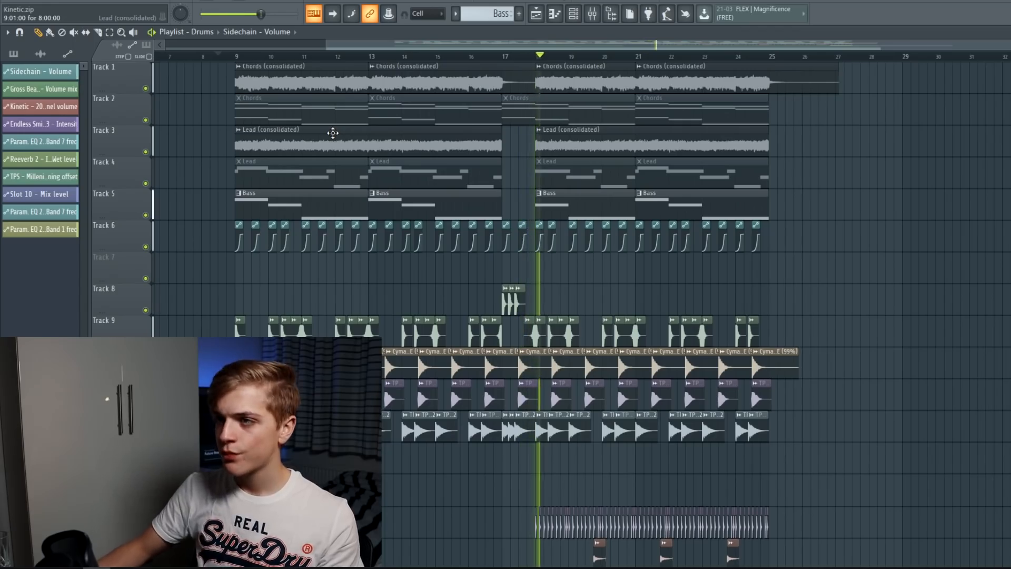
pyautogui.keyDown('ctrl'); pyautogui.scroll(-2, 385, 132); pyautogui.keyUp('ctrl')
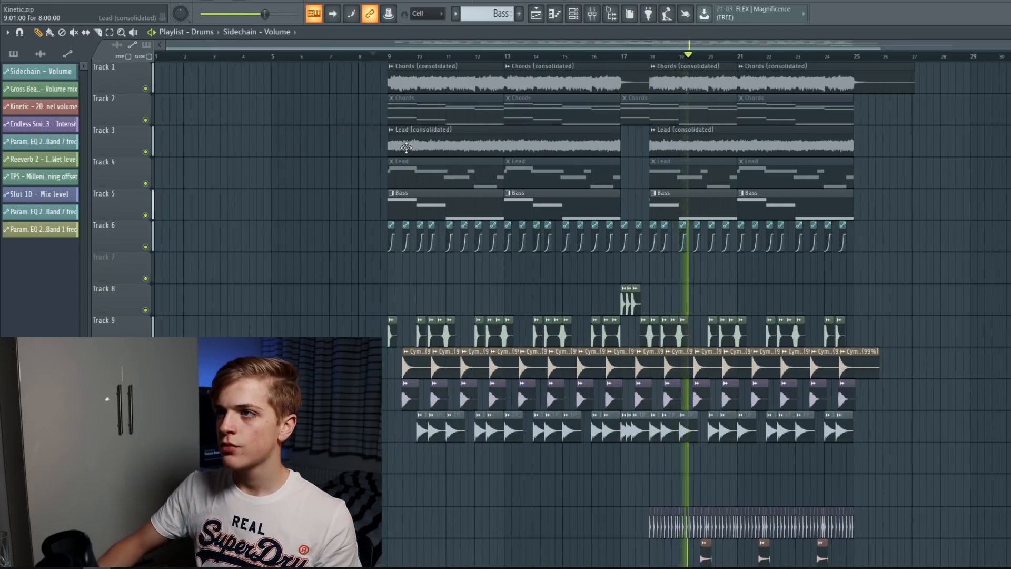
pyautogui.scroll(-4, 407, 148)
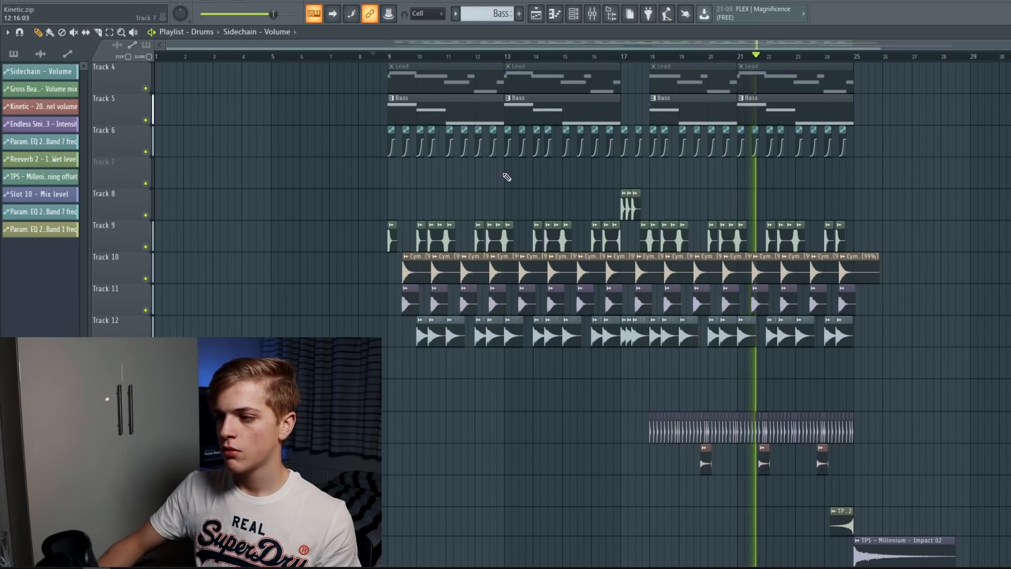
pyautogui.scroll(-2, 505, 176)
pyautogui.scroll(5, 506, 176)
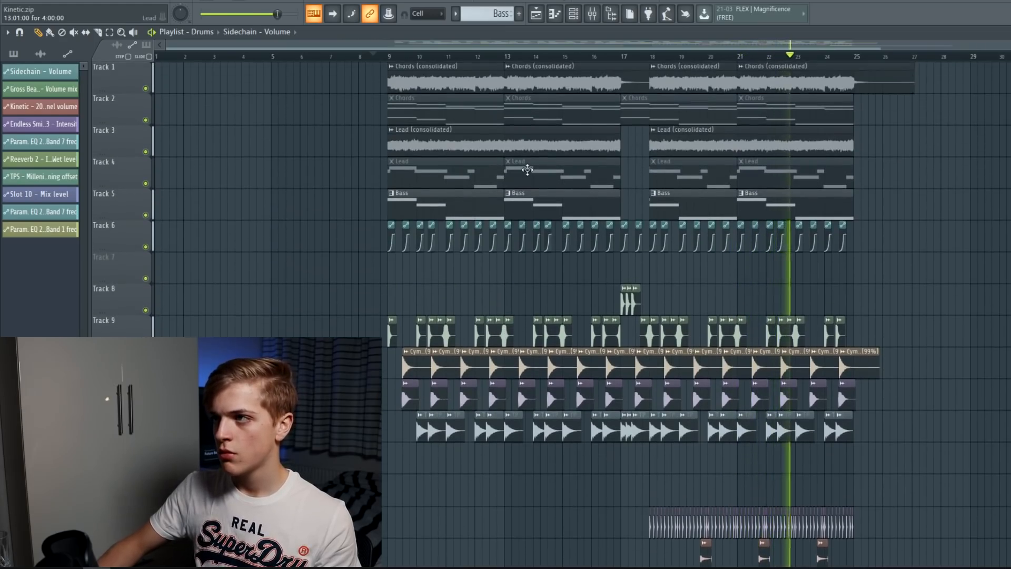
pyautogui.scroll(-2, 605, 177)
pyautogui.scroll(2, 616, 176)
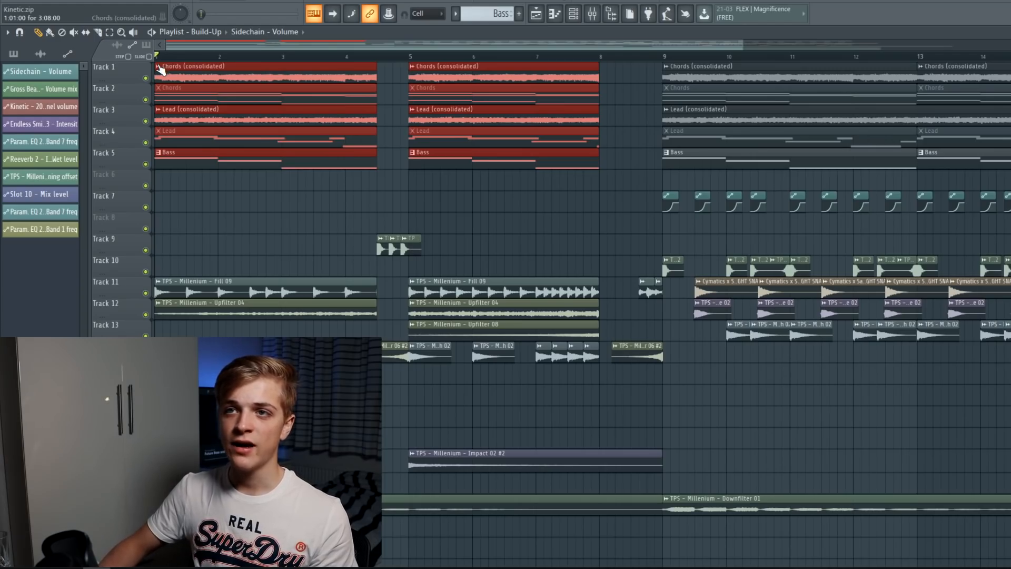
# In the Build-Up arrangement, open the LEAD BUS track's Fruity parametric EQ 2 and look up its plugin options
pyautogui.scroll(-6, 160, 70)
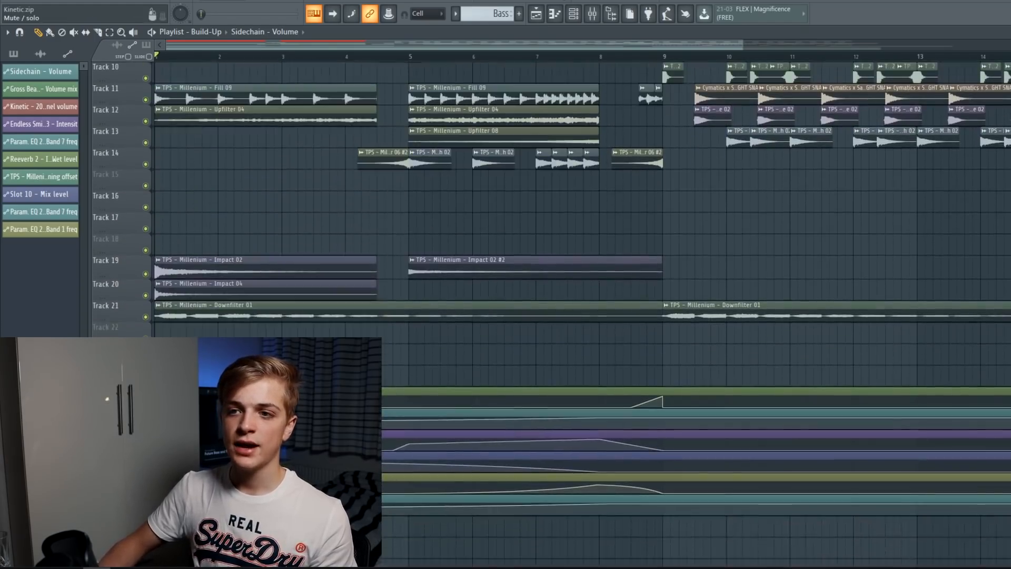
pyautogui.click(592, 15)
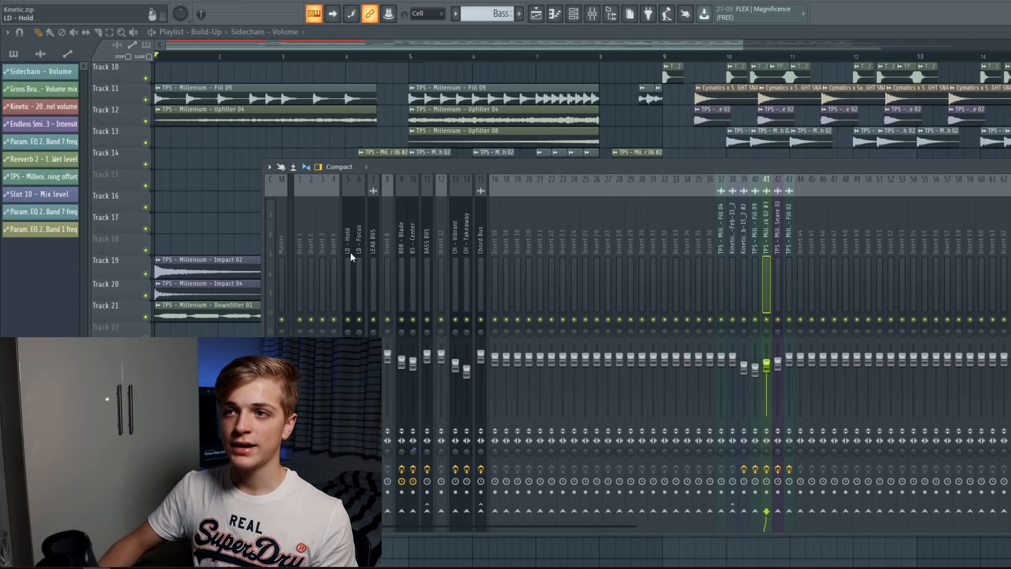
pyautogui.click(349, 252)
pyautogui.click(367, 251)
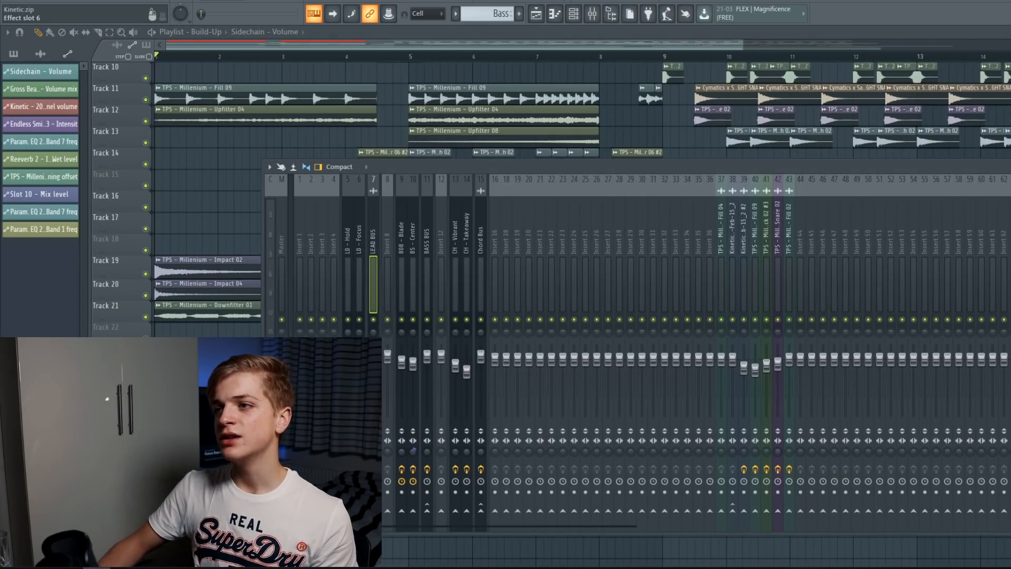
pyautogui.click(1010, 304)
pyautogui.click(250, 296)
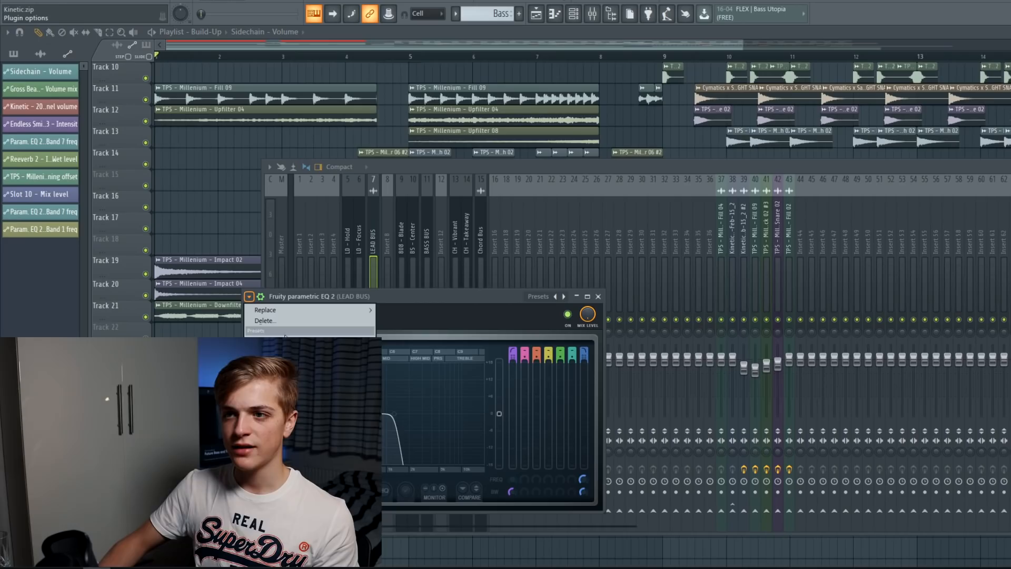
pyautogui.click(497, 336)
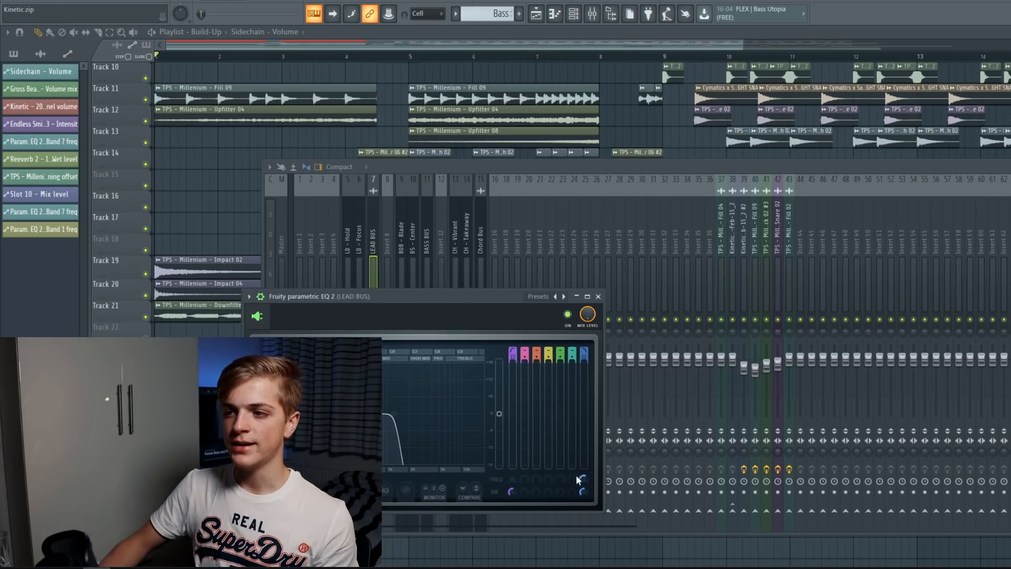
# Close the parametric EQ, open the LEAD BUS track's Endless Smile effect and demonstrate its Intensity control
pyautogui.click(598, 296)
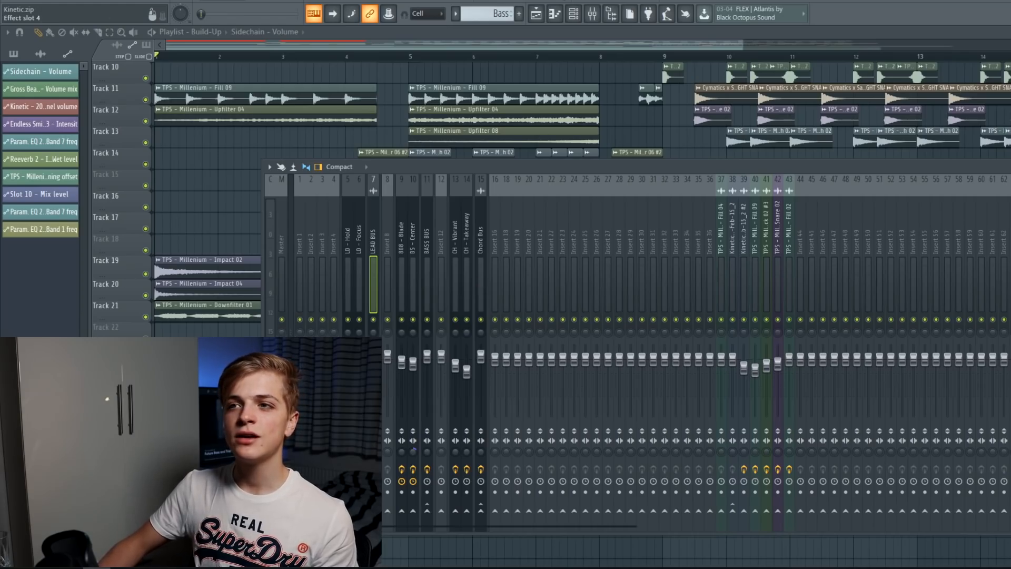
pyautogui.moveTo(737, 151); pyautogui.dragTo(502, 175)
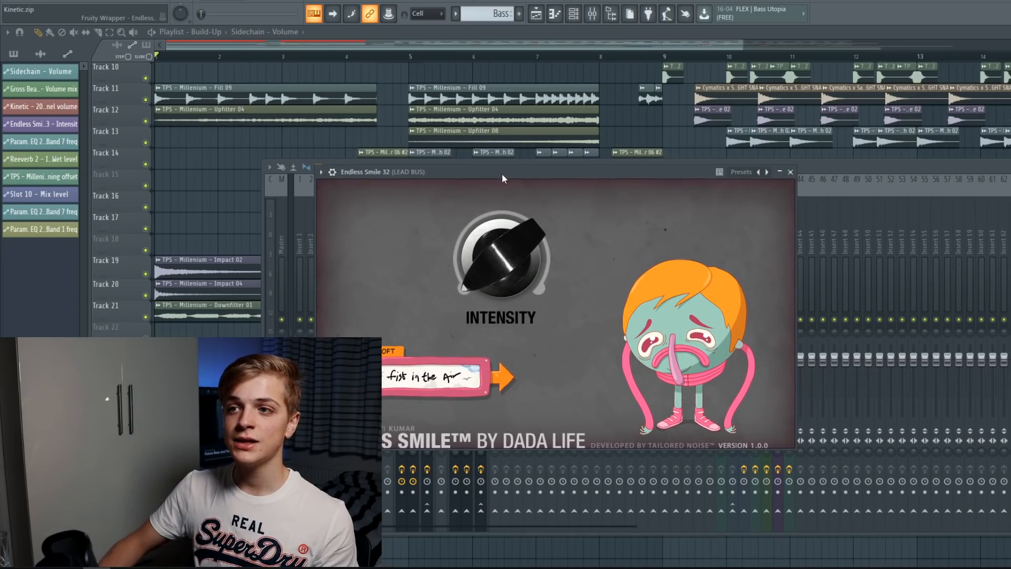
pyautogui.moveTo(500, 268); pyautogui.dragTo(487, 325)
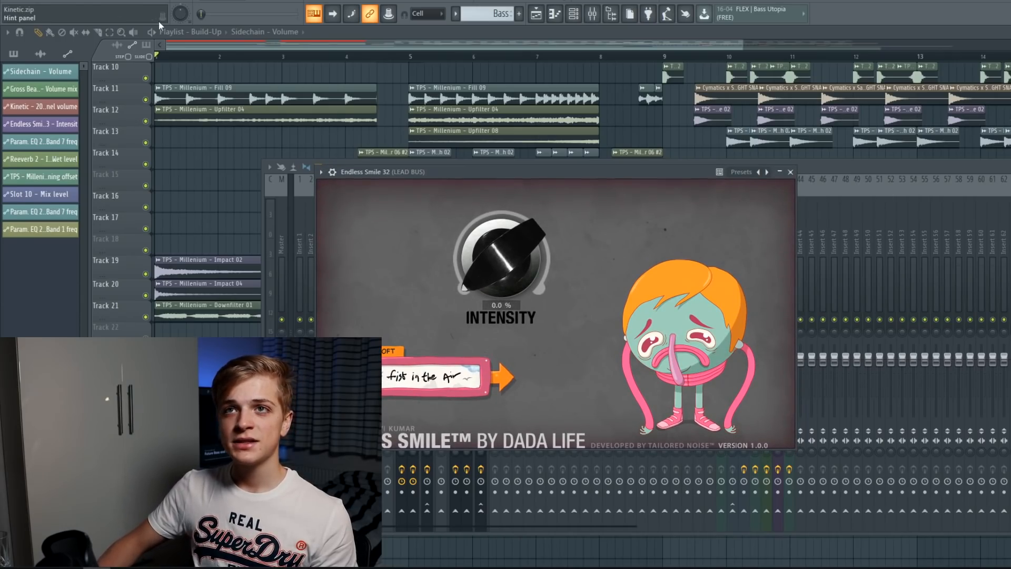
pyautogui.click(139, 1)
pyautogui.moveTo(196, 129)
pyautogui.moveTo(450, 171); pyautogui.dragTo(451, 175)
pyautogui.moveTo(489, 253); pyautogui.dragTo(465, 372)
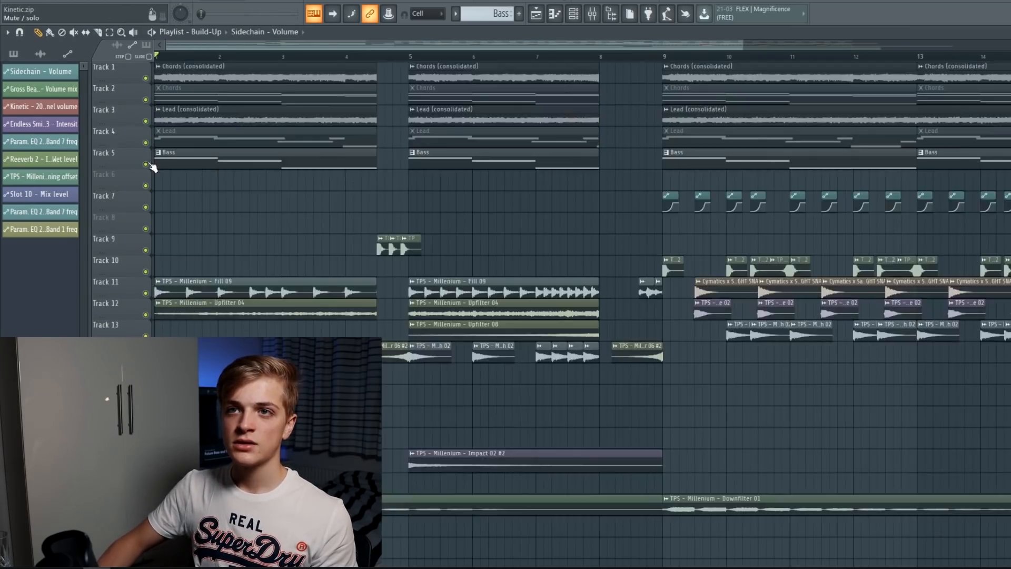
# Solo the Bass clips on Track 5 and re-enable Tracks 2 to 4 with the lead and chords alongside it
pyautogui.rightClick(146, 164)
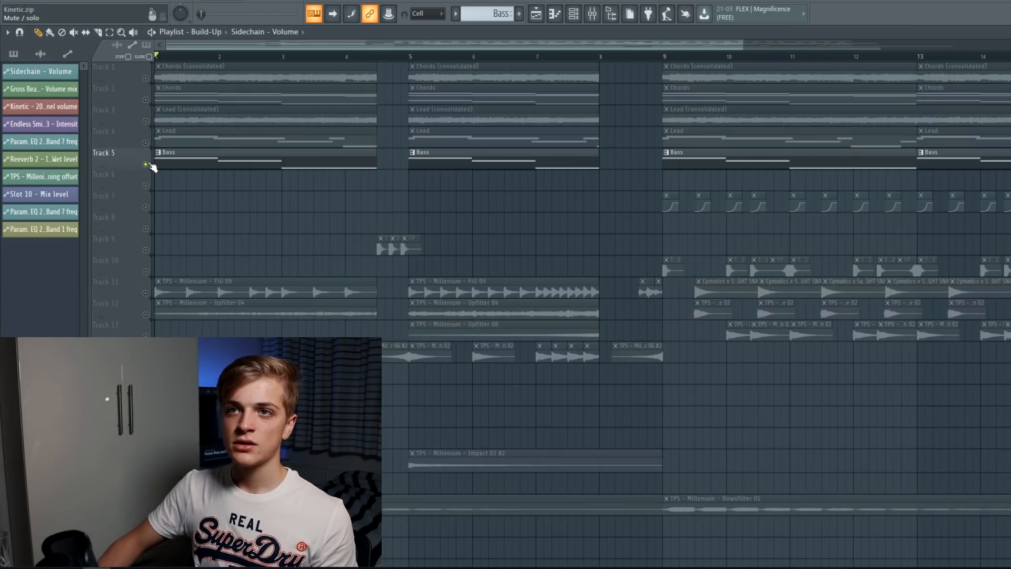
pyautogui.click(145, 142)
pyautogui.click(146, 121)
pyautogui.click(146, 99)
pyautogui.scroll(-8, 115, 305)
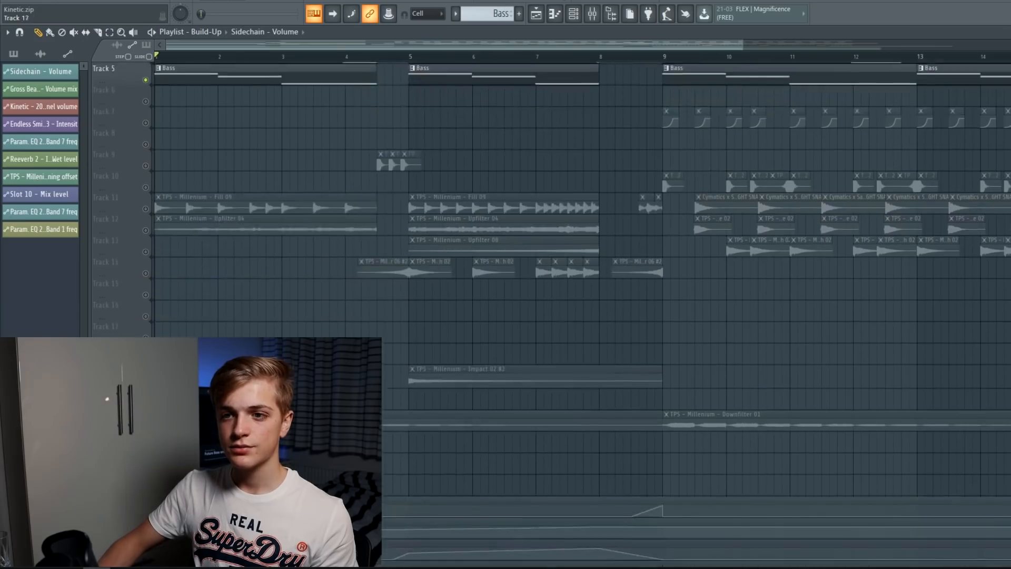
# Play the soloed melodic tracks from bar 1 and follow their automation clips through the build-up
pyautogui.press('space')
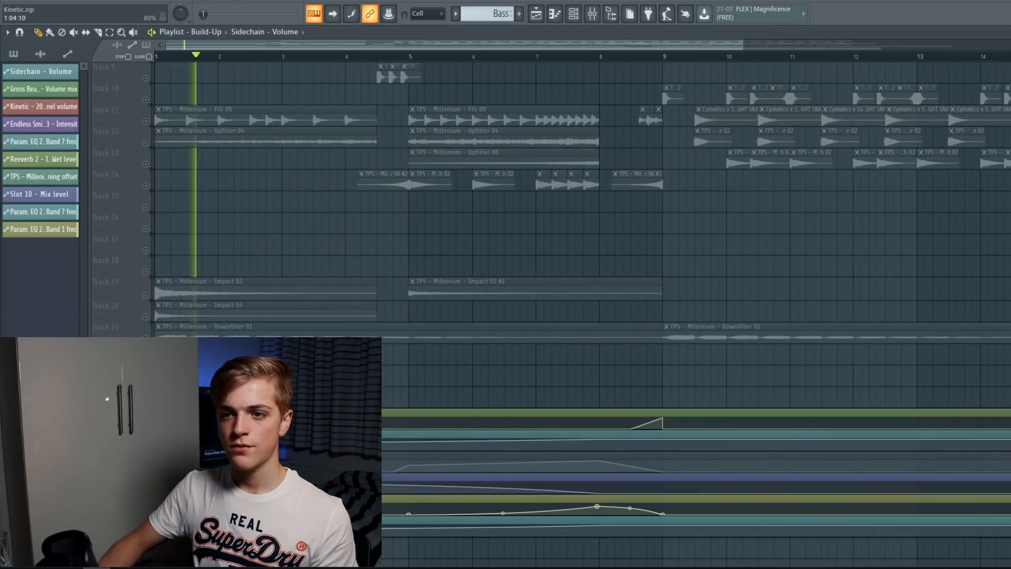
pyautogui.scroll(1, 579, 195)
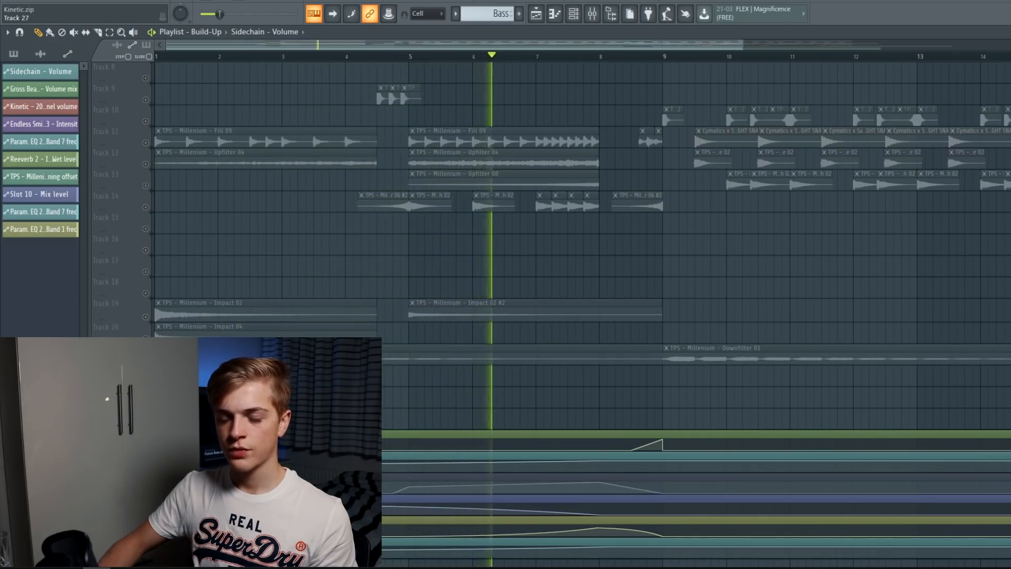
pyautogui.press('space')
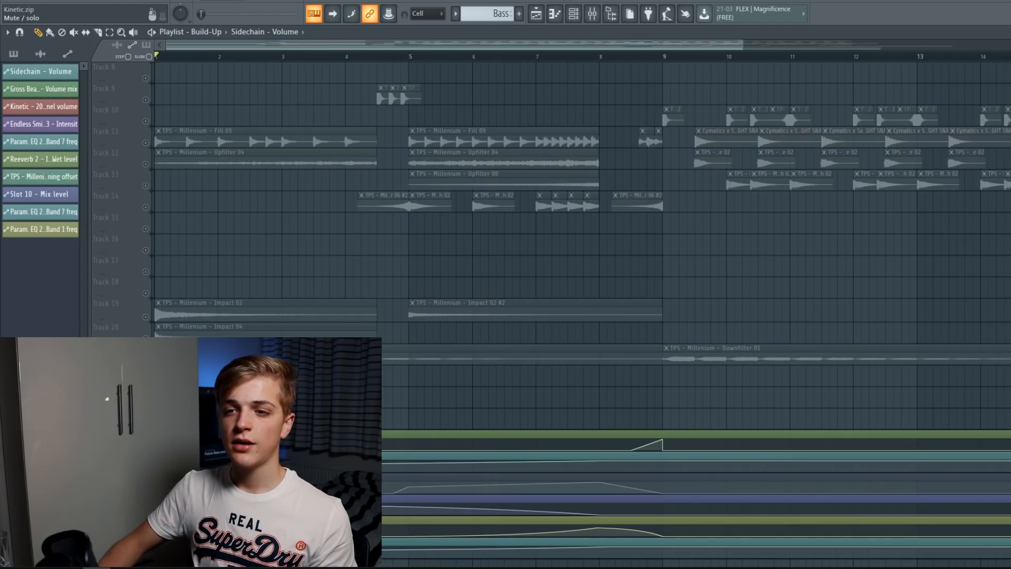
pyautogui.press('space')
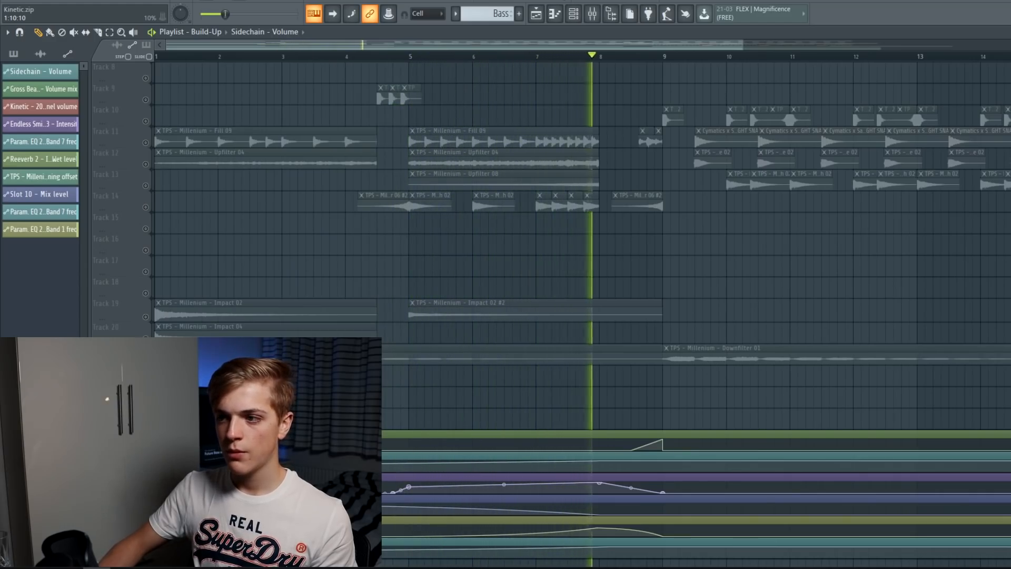
pyautogui.press('space')
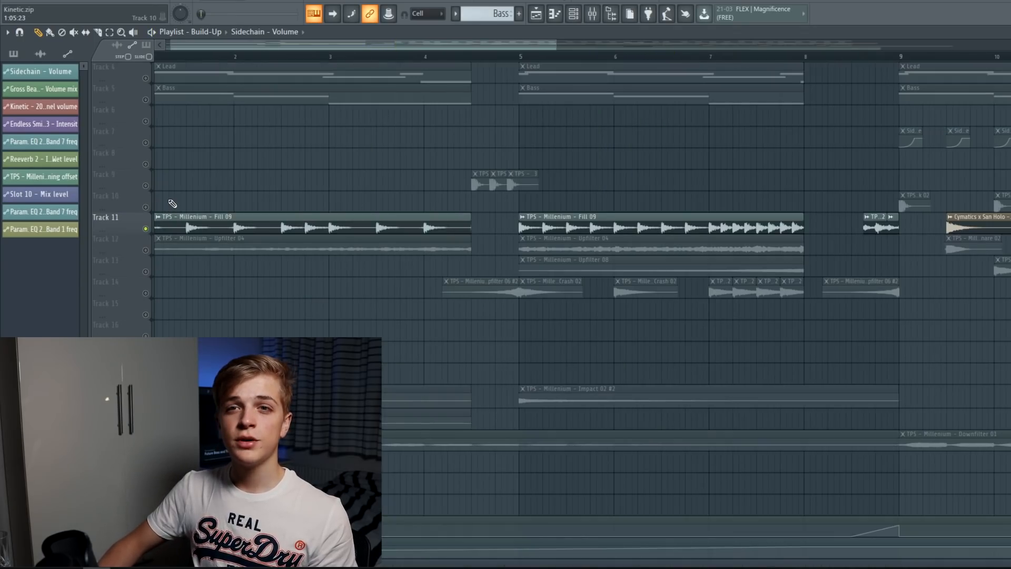
# Play the soloed Track 11 from the start and examine its Fill 09 clips across the build-up
pyautogui.scroll(1, 162, 209)
pyautogui.scroll(-5, 154, 206)
pyautogui.scroll(5, 153, 204)
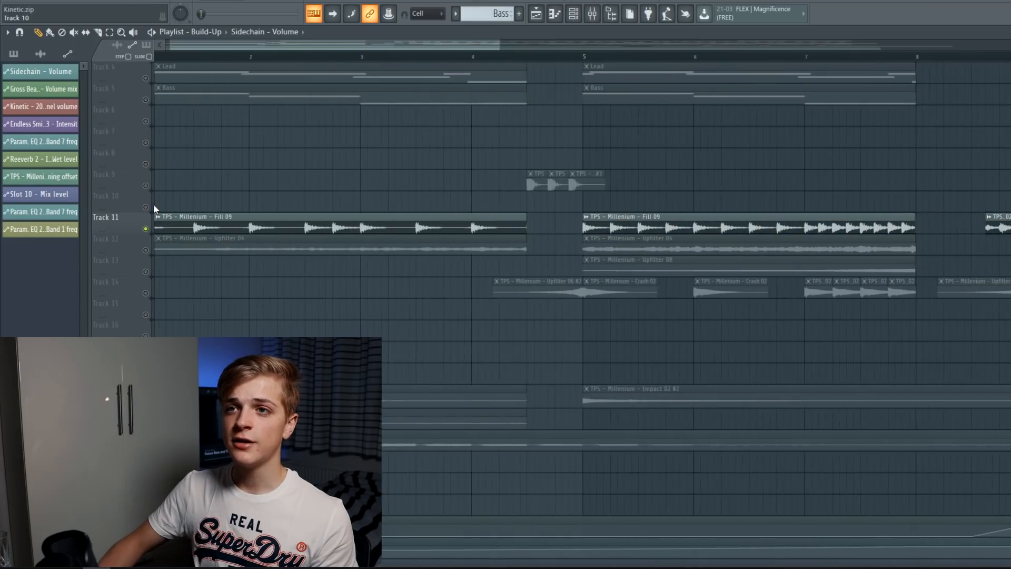
pyautogui.press('space')
pyautogui.scroll(-3, 154, 204)
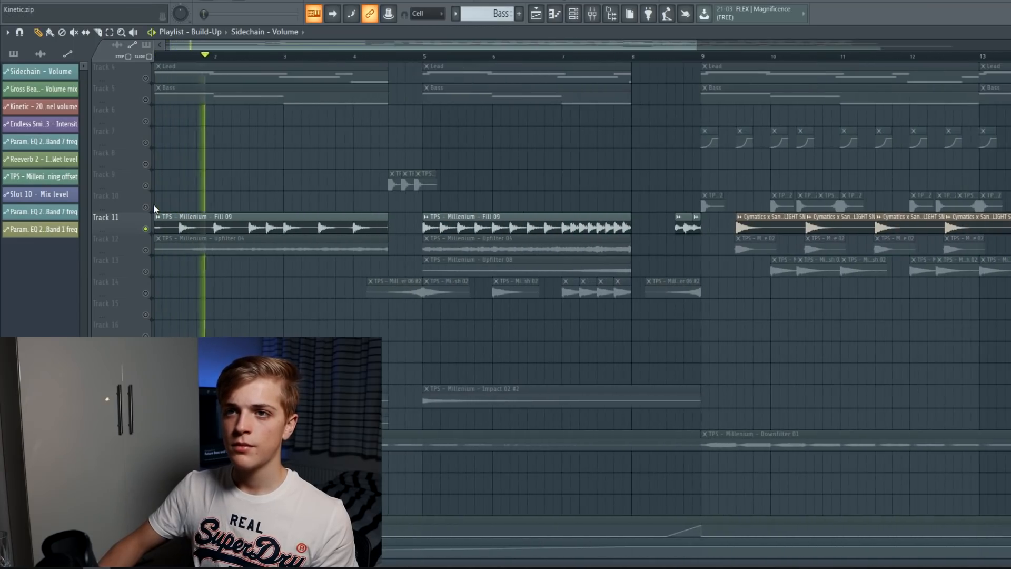
pyautogui.press('space')
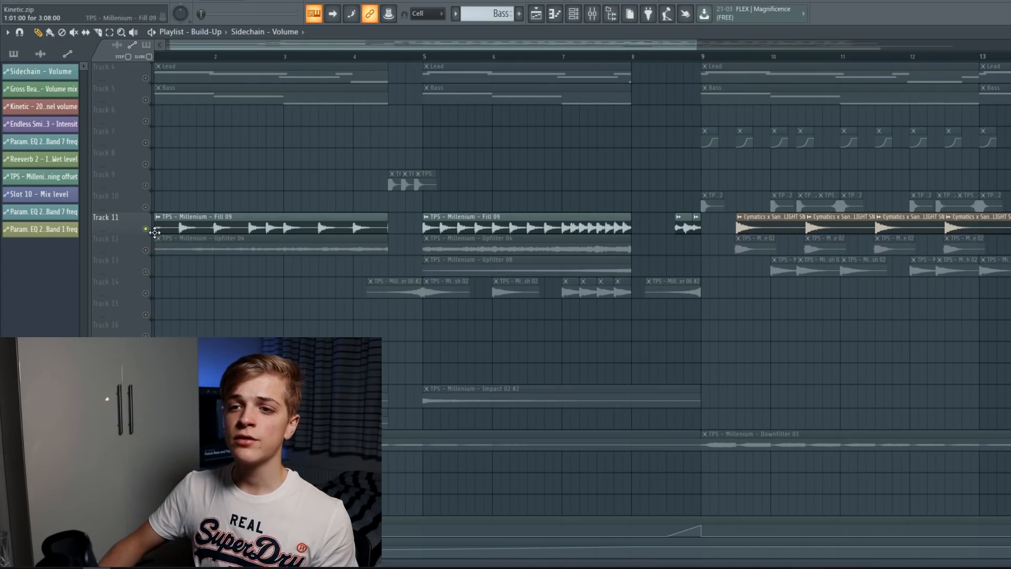
pyautogui.scroll(-5, 155, 232)
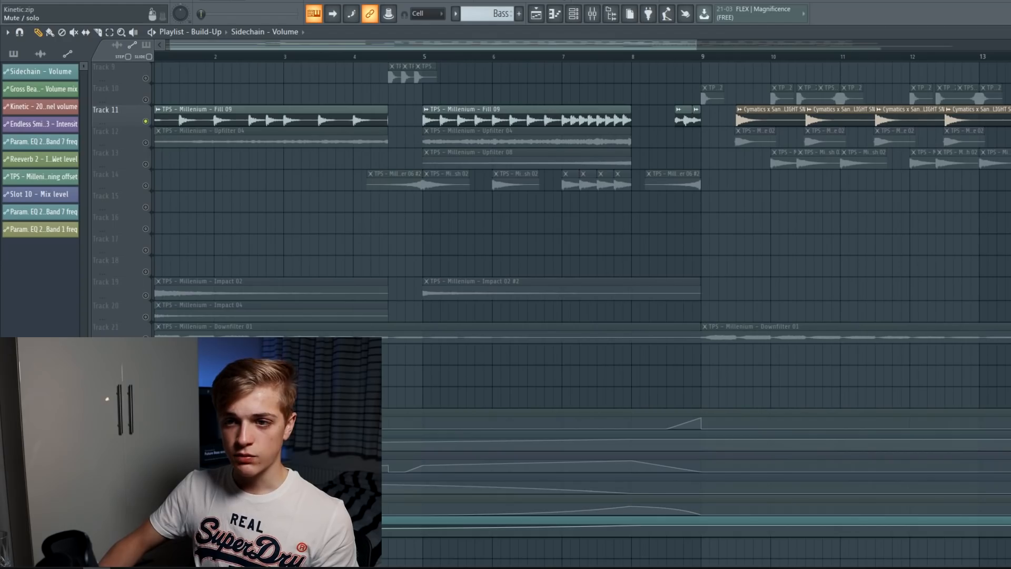
pyautogui.scroll(2, 361, 170)
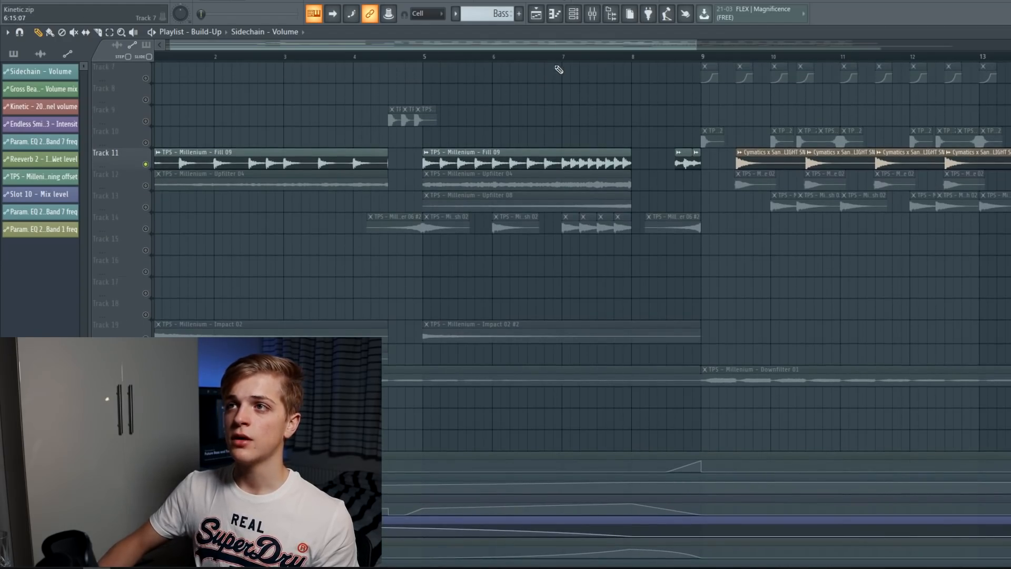
# Select the build-up from bar 1 to bar 8 on the timeline and play the soloed fills
pyautogui.moveTo(573, 59); pyautogui.dragTo(618, 83)
pyautogui.moveTo(157, 59); pyautogui.dragTo(621, 71)
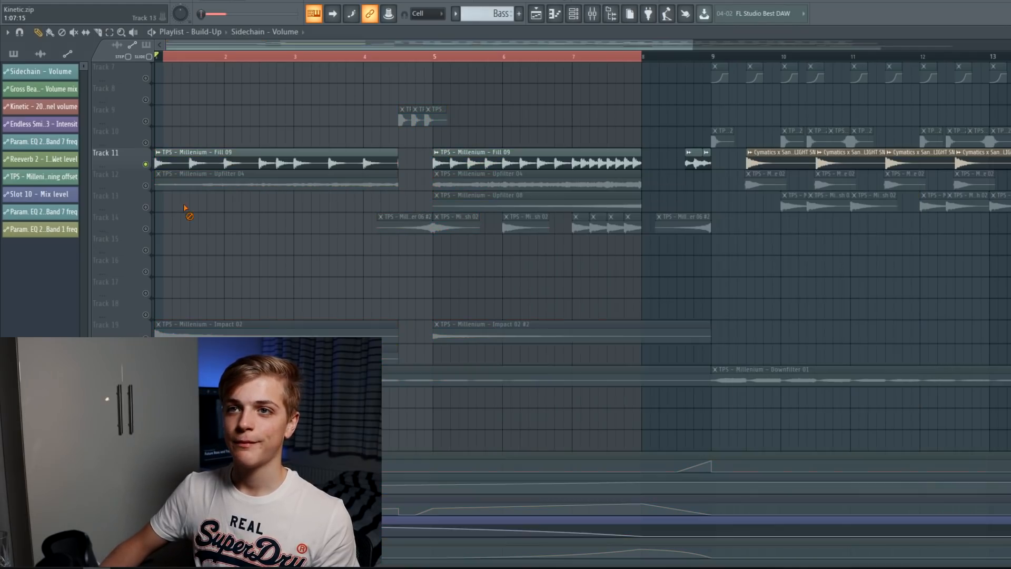
pyautogui.press('space')
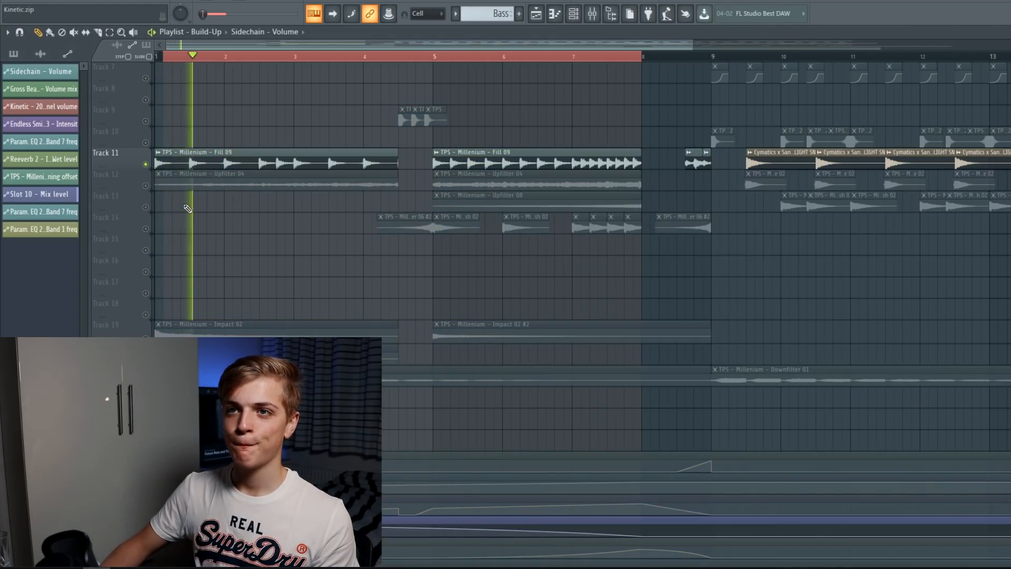
pyautogui.press('space')
# Re-enable Tracks 12 to 14, 19 to 21 and 9 with the upfilters, crashes, impacts, downfilter and kick fill
pyautogui.moveTo(145, 185); pyautogui.dragTo(143, 219)
pyautogui.click(146, 229)
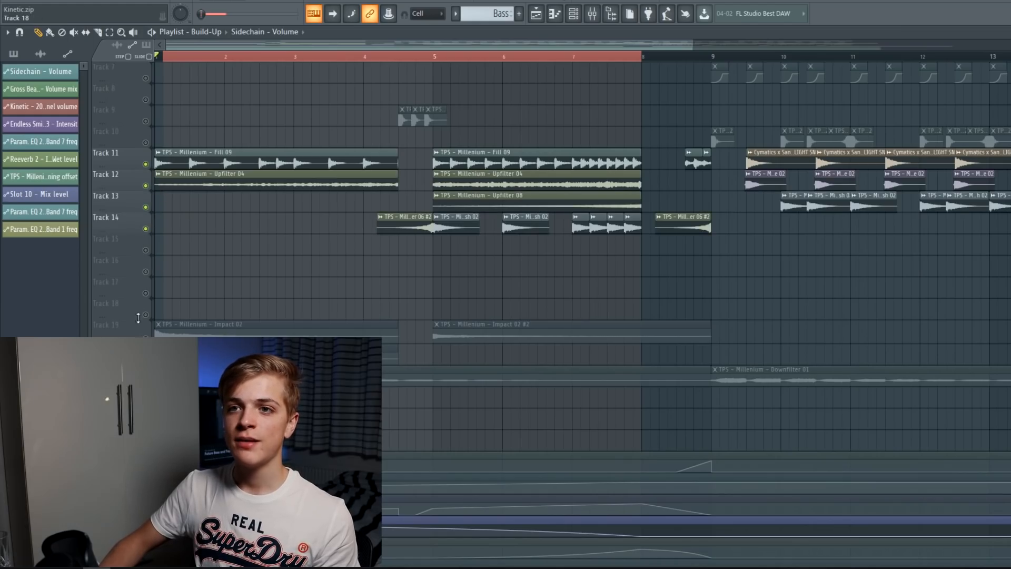
pyautogui.click(146, 337)
pyautogui.click(146, 381)
pyautogui.click(146, 359)
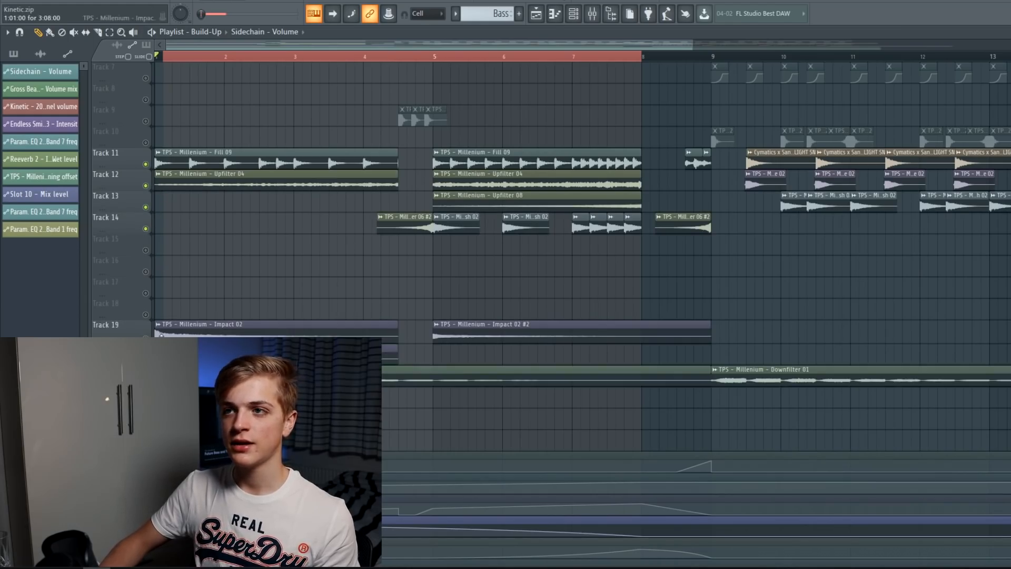
pyautogui.scroll(5, 168, 315)
pyautogui.scroll(-2, 176, 267)
pyautogui.click(145, 250)
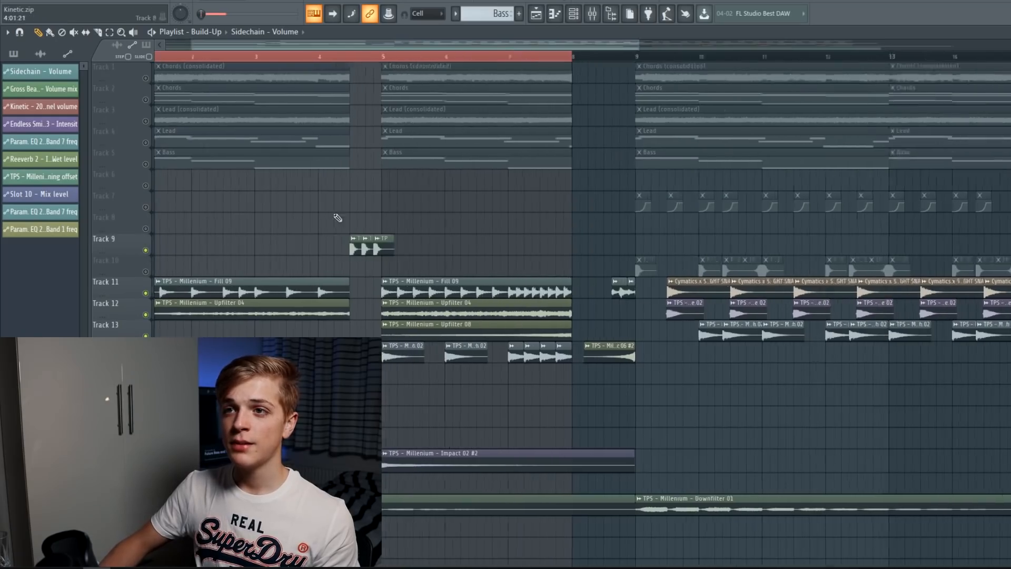
# Mark the half-bar gap before bar 5 containing the Kick 02 #3 clips, and clear the timeline selection
pyautogui.scroll(3, 338, 219)
pyautogui.scroll(2, 383, 188)
pyautogui.moveTo(389, 59); pyautogui.dragTo(506, 80)
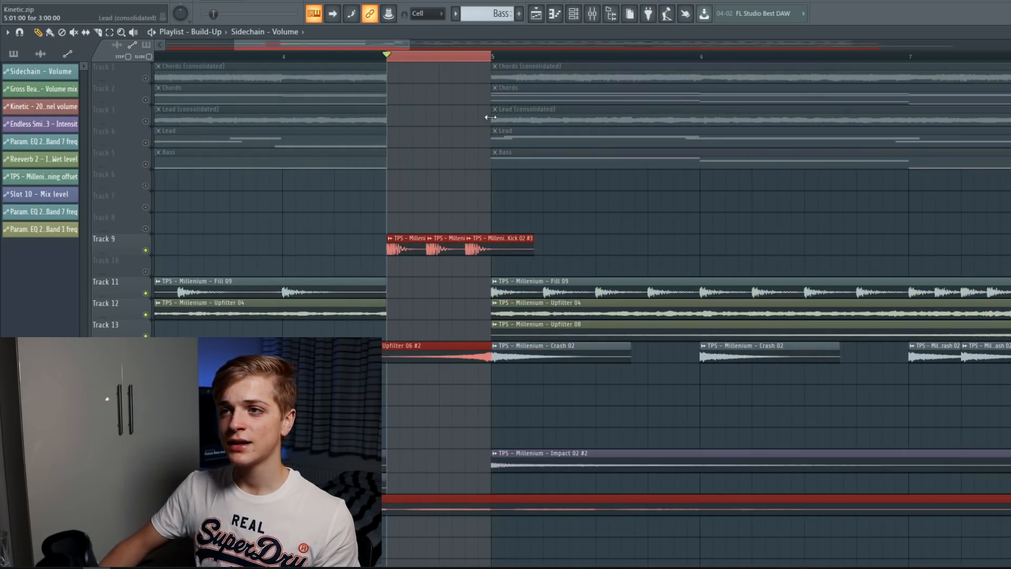
pyautogui.press('space')
pyautogui.scroll(-3, 434, 150)
pyautogui.scroll(-3, 711, 233)
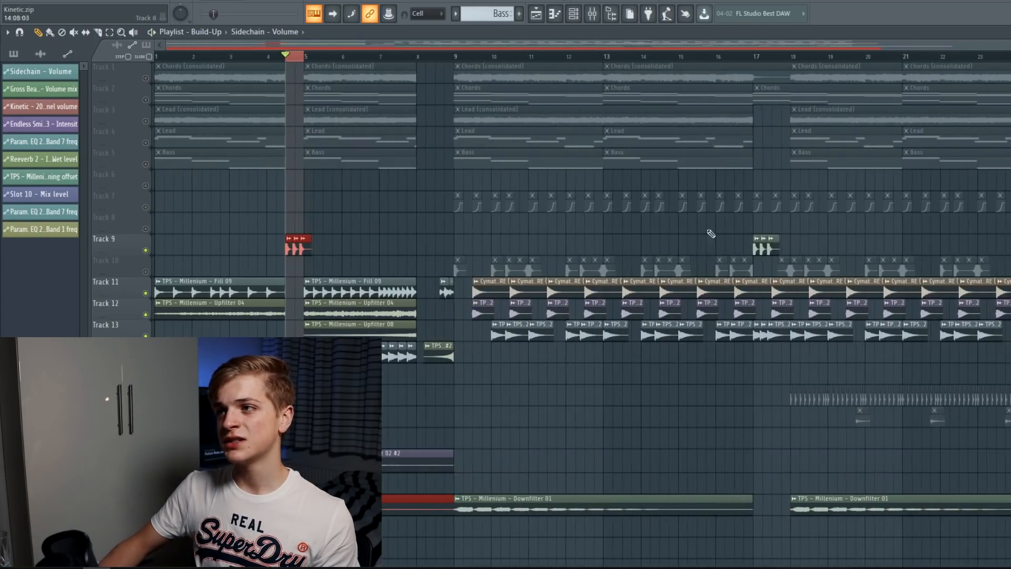
pyautogui.click(165, 55)
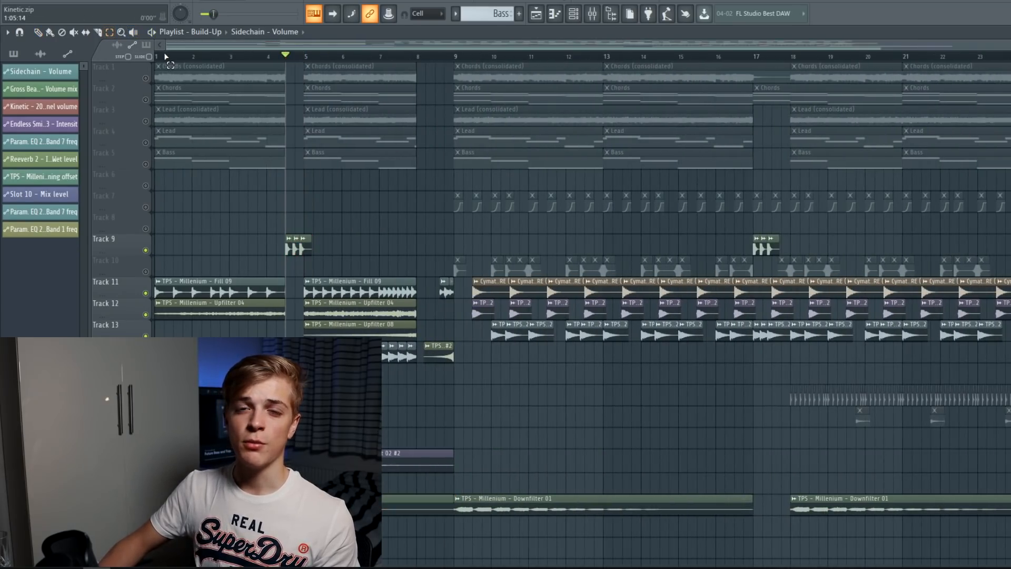